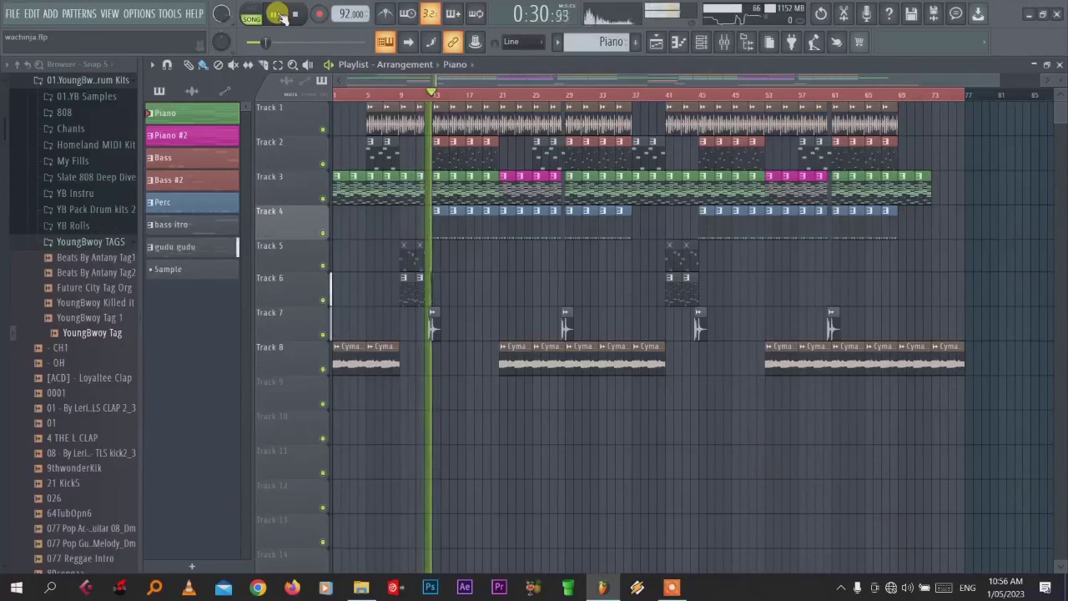
- Solo Track 1 in the playlist and play the song to hear it alone
click(295, 18)
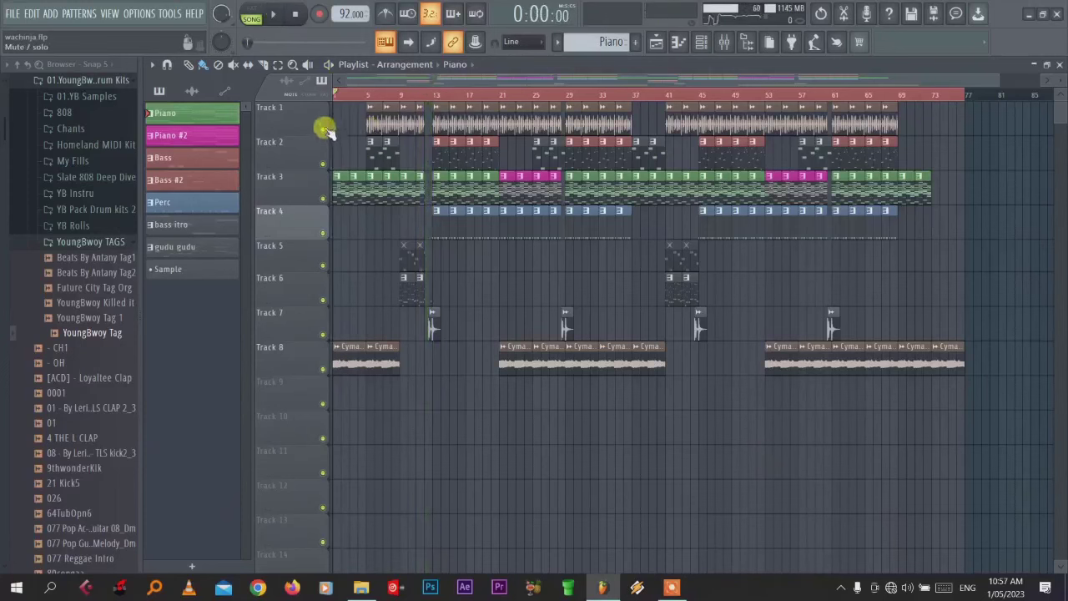
ctrl+click(324, 131)
click(280, 16)
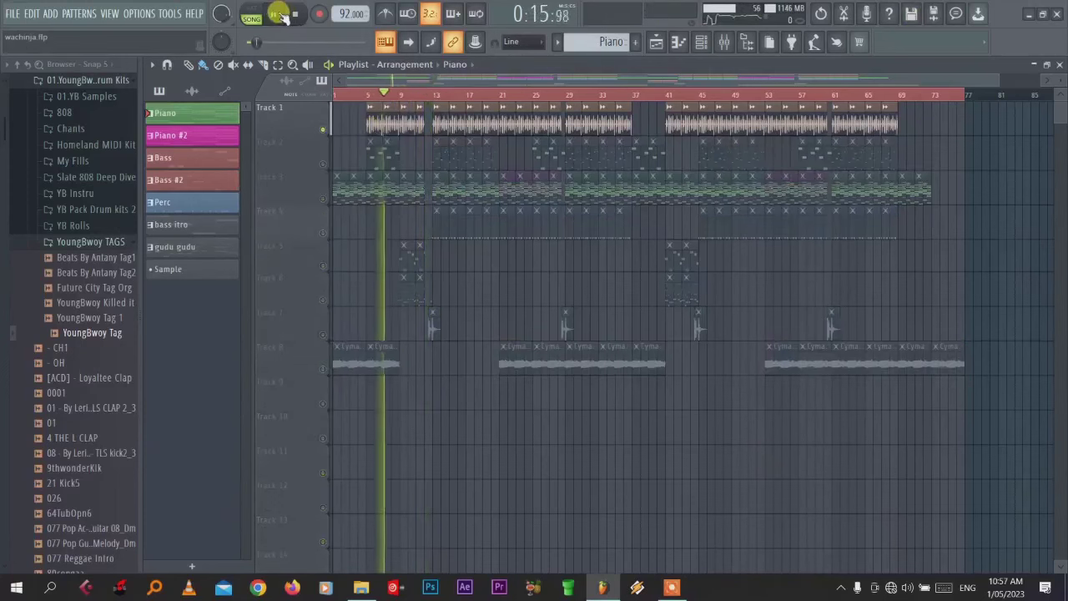
click(430, 81)
- Solo Track 2 to hear its bass clips around bar 13, and show the Bass #2 pattern in the channel rack
right_click(323, 164)
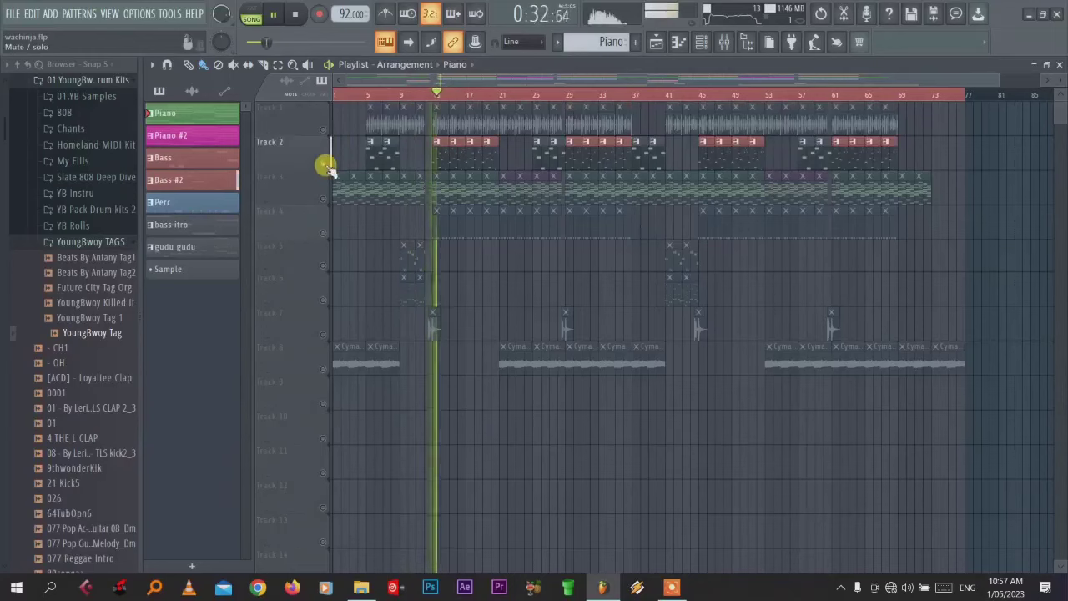
click(434, 152)
click(701, 42)
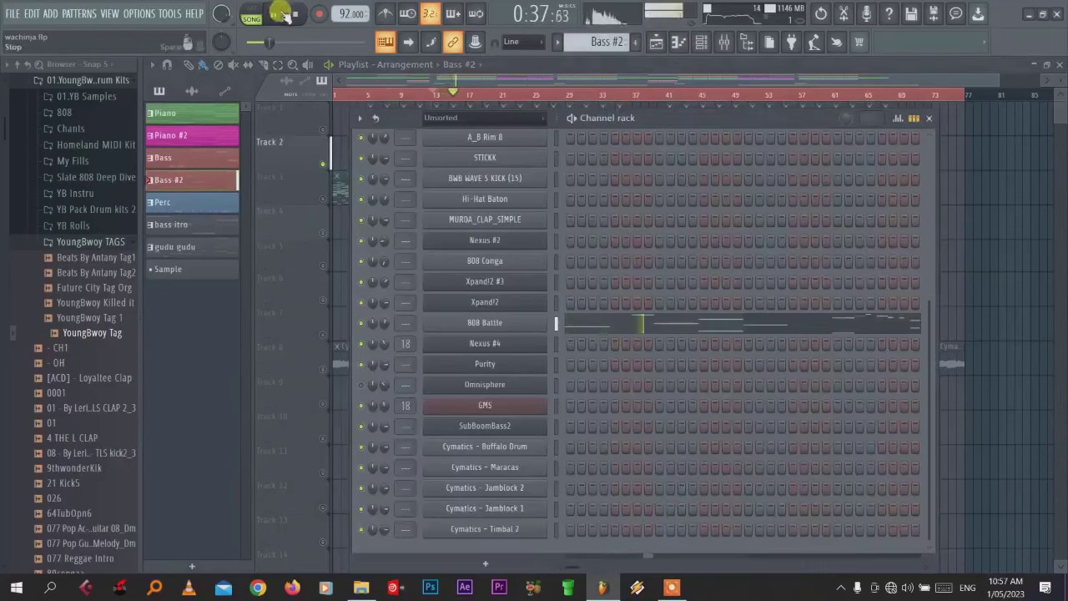
click(295, 14)
- View the 808 Battle sampler settings and play its Bass #2 notes in the piano roll
click(511, 323)
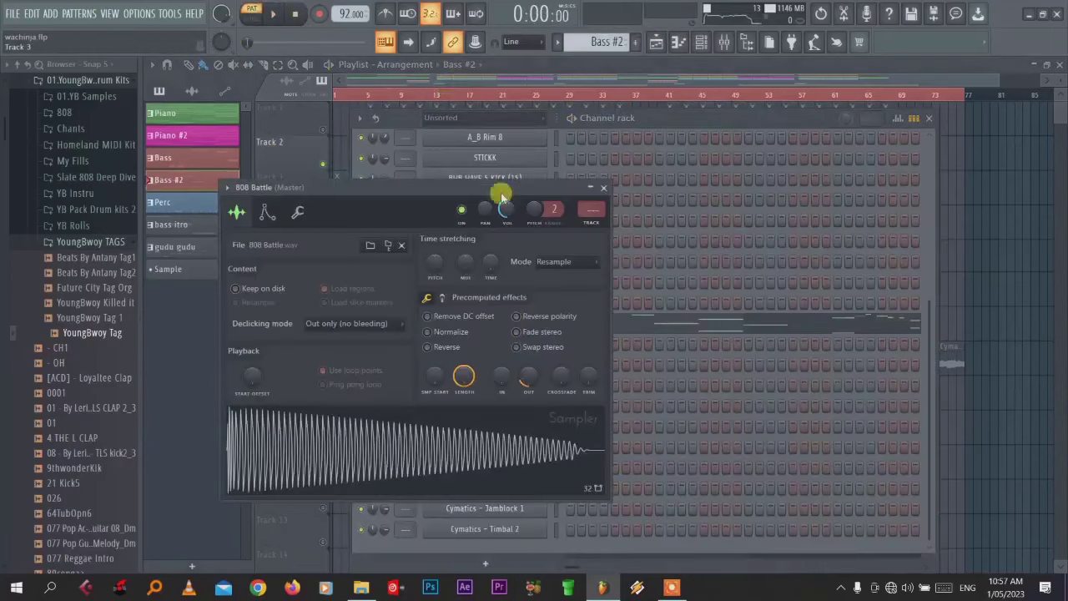
click(602, 192)
key(F7)
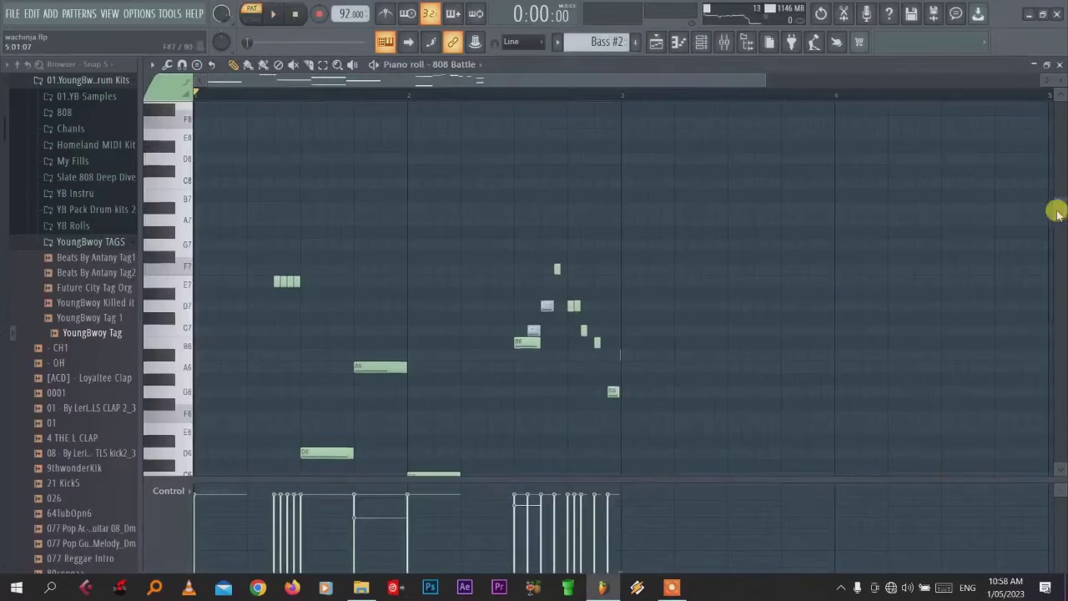
scroll(749, 120, down, 3)
click(279, 15)
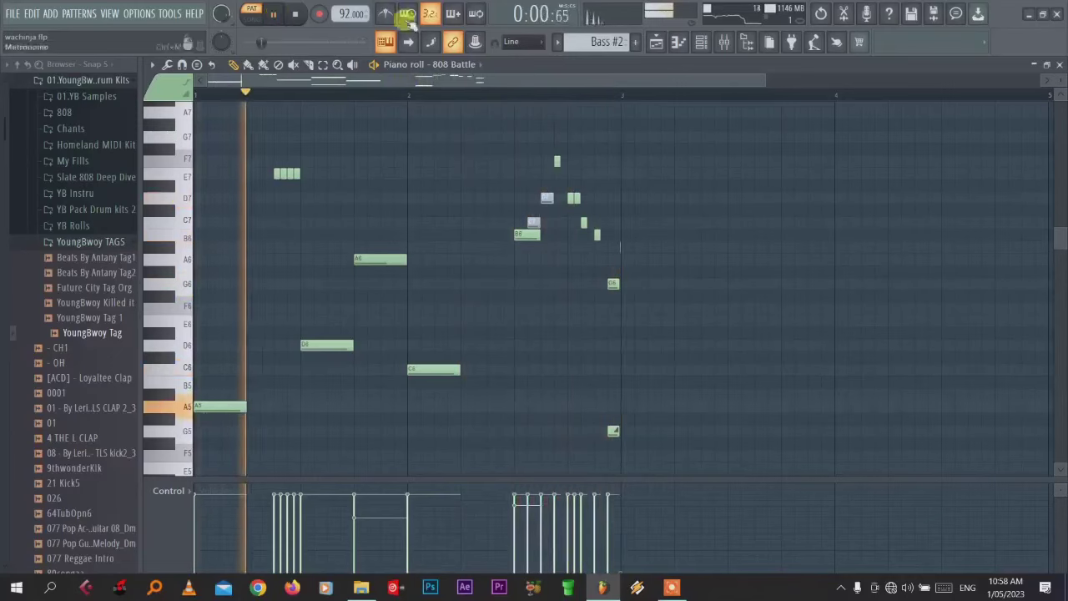
- Examine and replay the 808 Battle bass melody section by section, from the opening notes to the end of the second bar
drag(766, 80, 391, 80)
key(space)
click(451, 167)
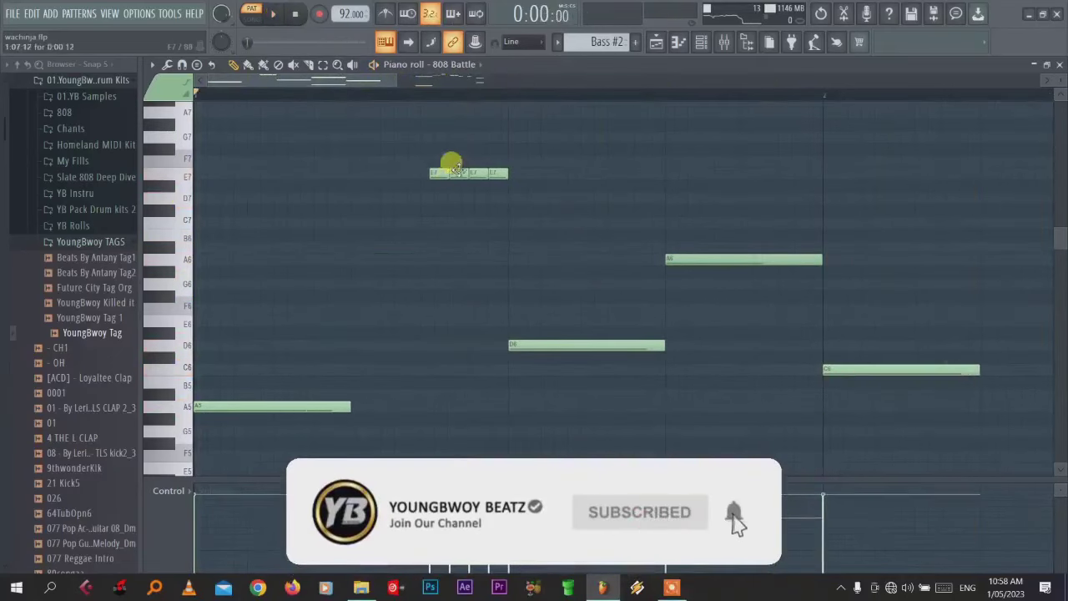
click(278, 15)
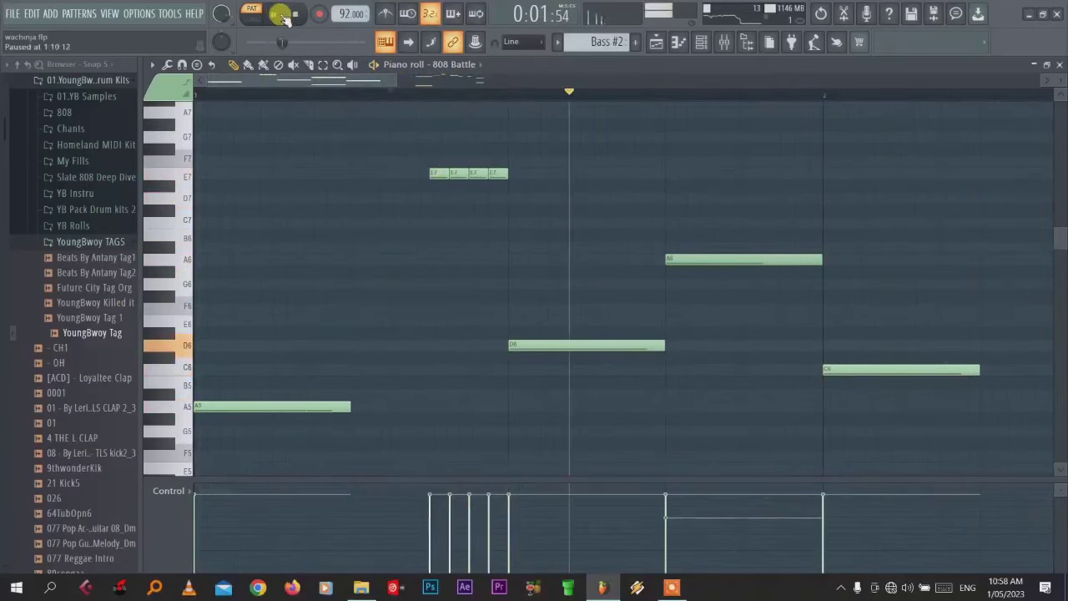
click(481, 91)
drag(384, 81, 659, 84)
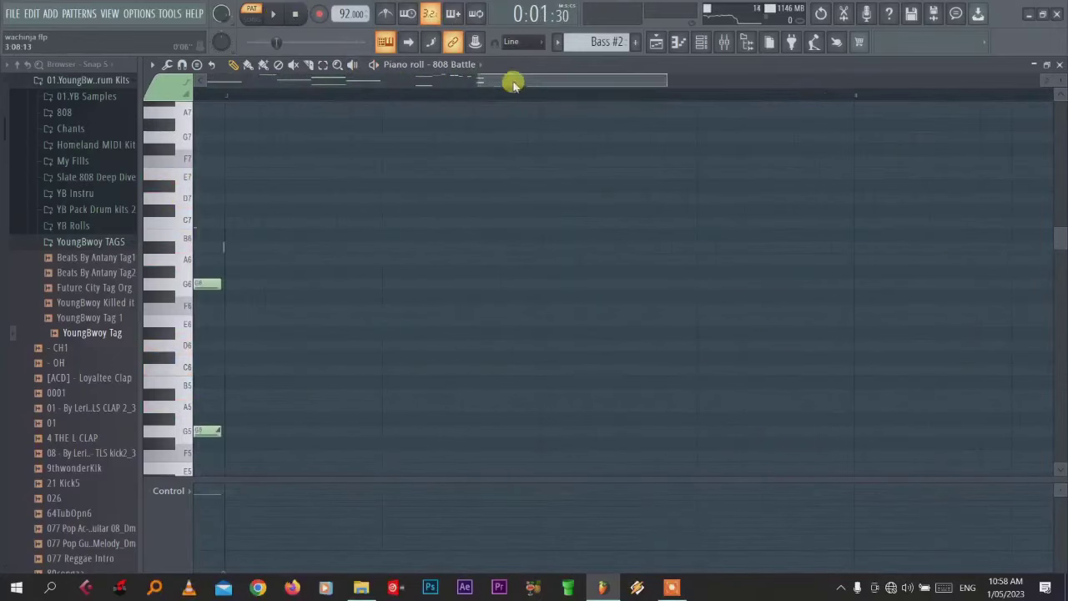
drag(513, 83, 418, 83)
click(352, 94)
click(279, 15)
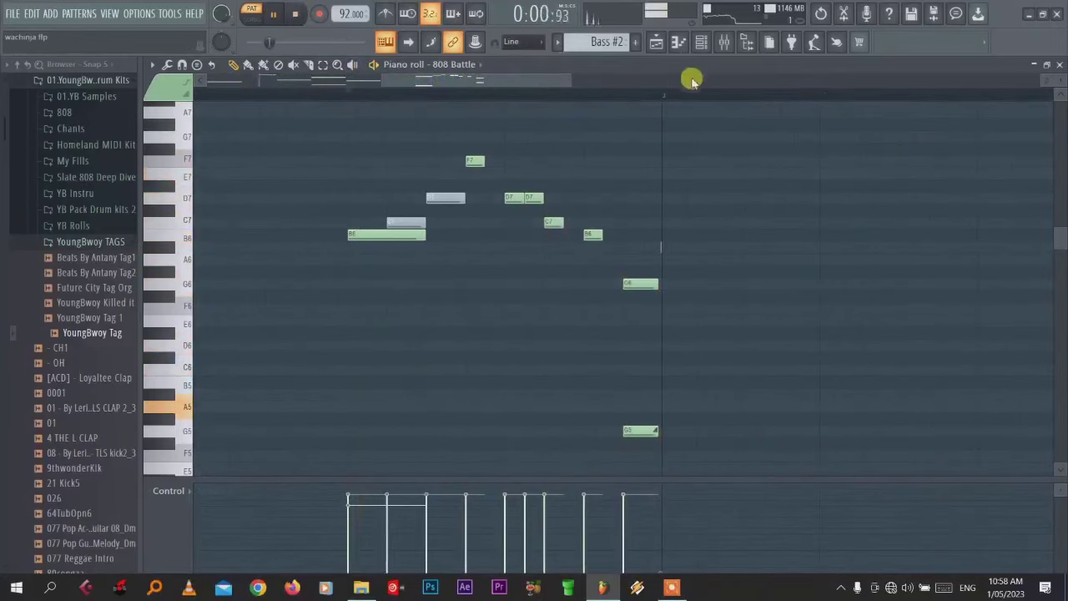
- Show the Piano pattern in the channel rack and view the preset loaded in Nexus #2
click(657, 42)
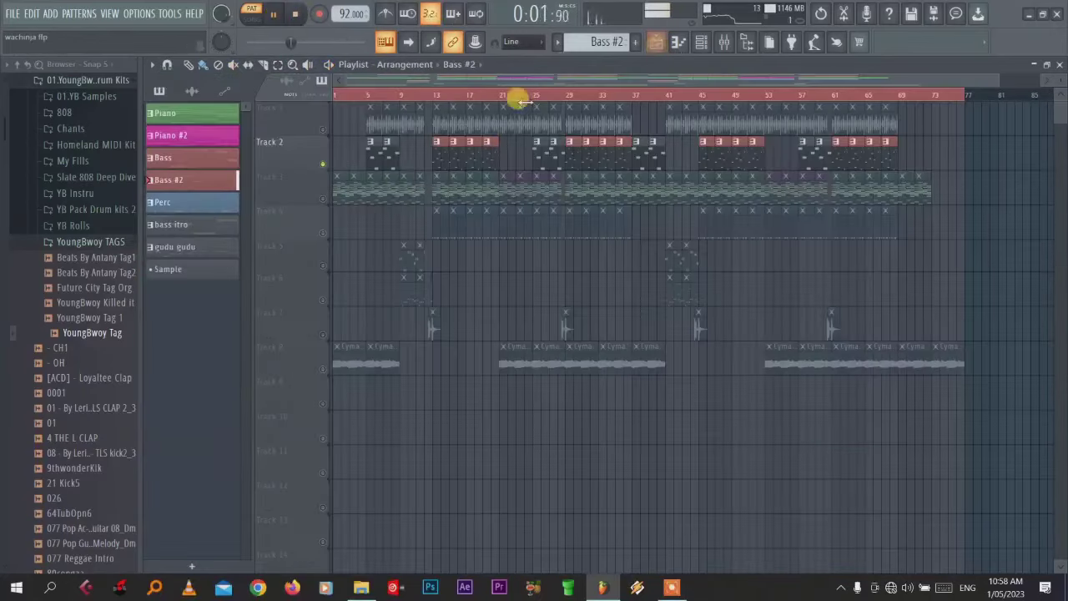
click(703, 45)
click(482, 244)
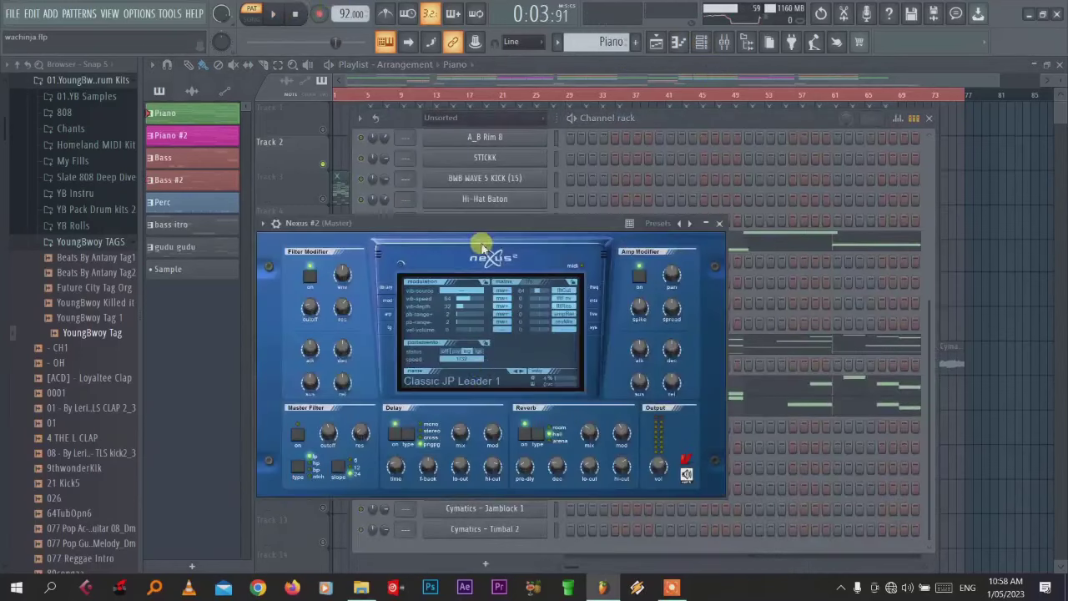
click(722, 221)
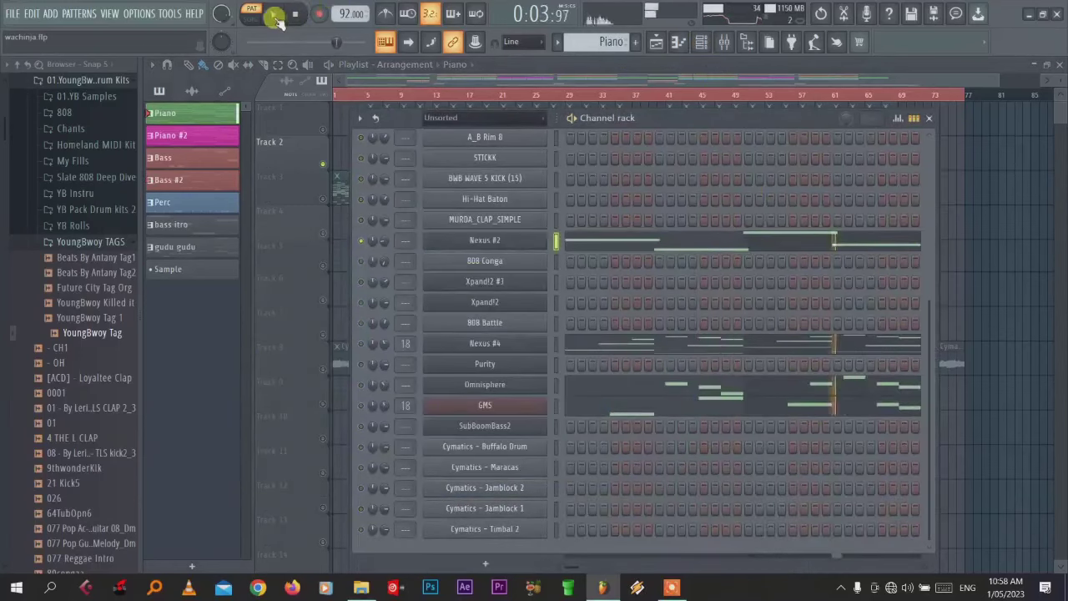
- Play the Piano pattern and examine the long low notes of Nexus #2 in the piano roll
click(574, 242)
drag(259, 79, 578, 81)
drag(1060, 237, 1061, 332)
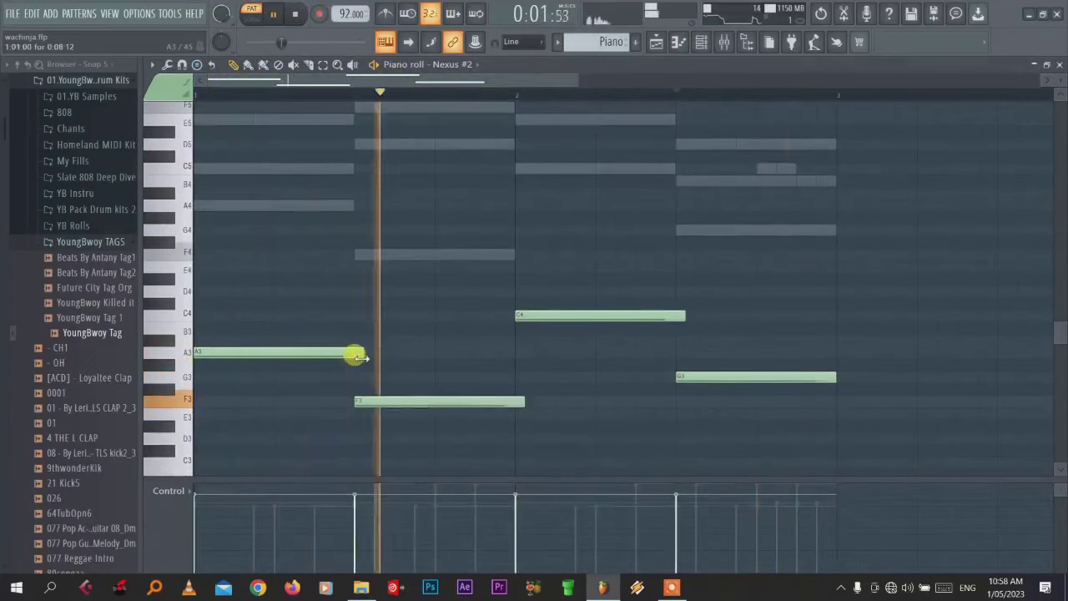
drag(355, 357, 365, 357)
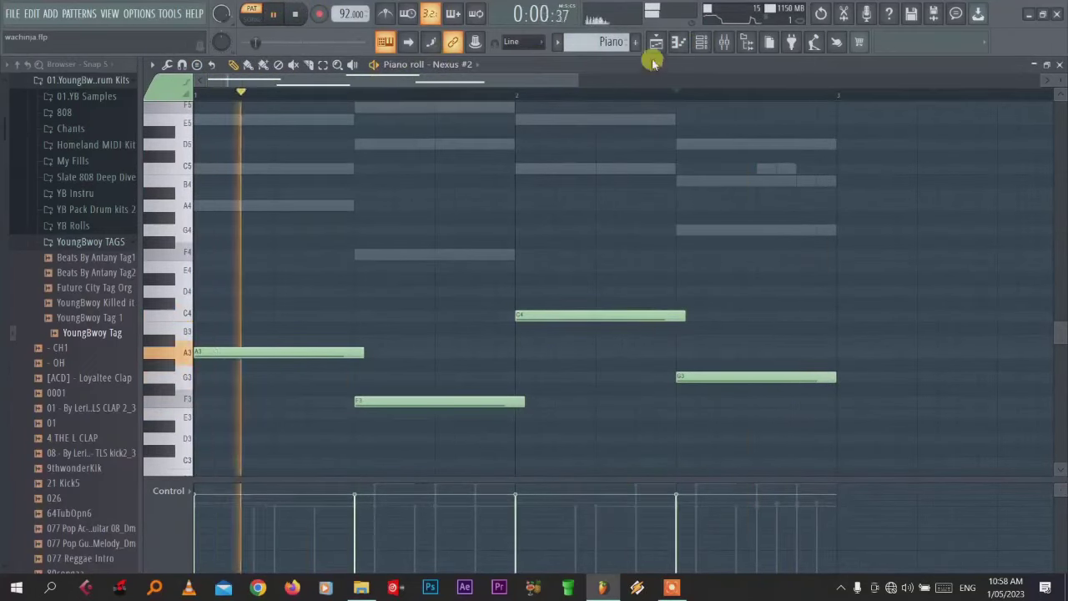
- Check the GT Jazz Guitar Thin preset in the Nexus #4 channel's plugin while the Piano pattern plays
click(701, 41)
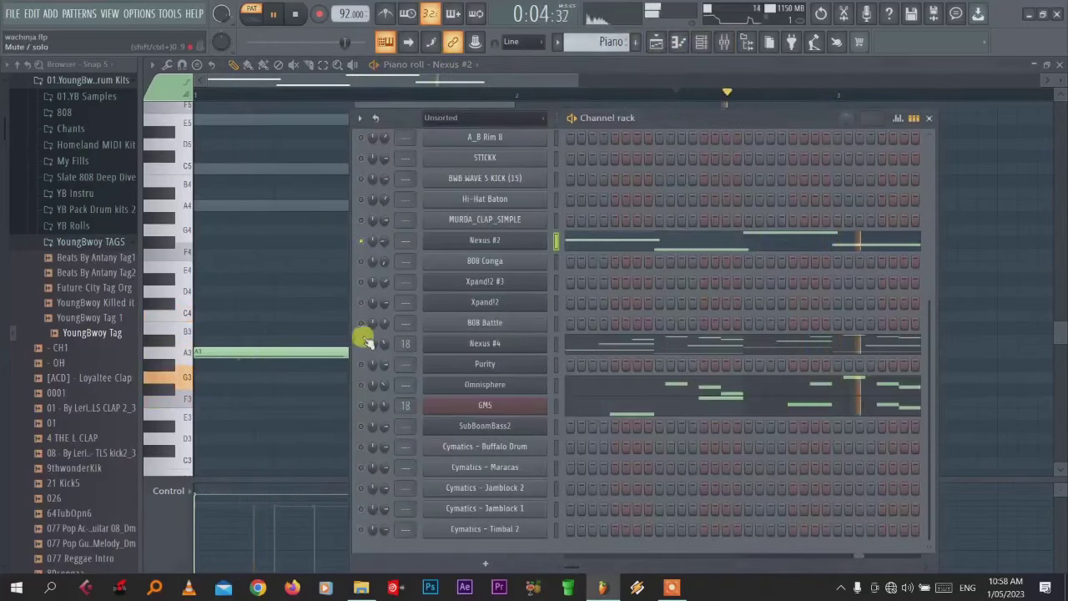
click(493, 346)
click(511, 304)
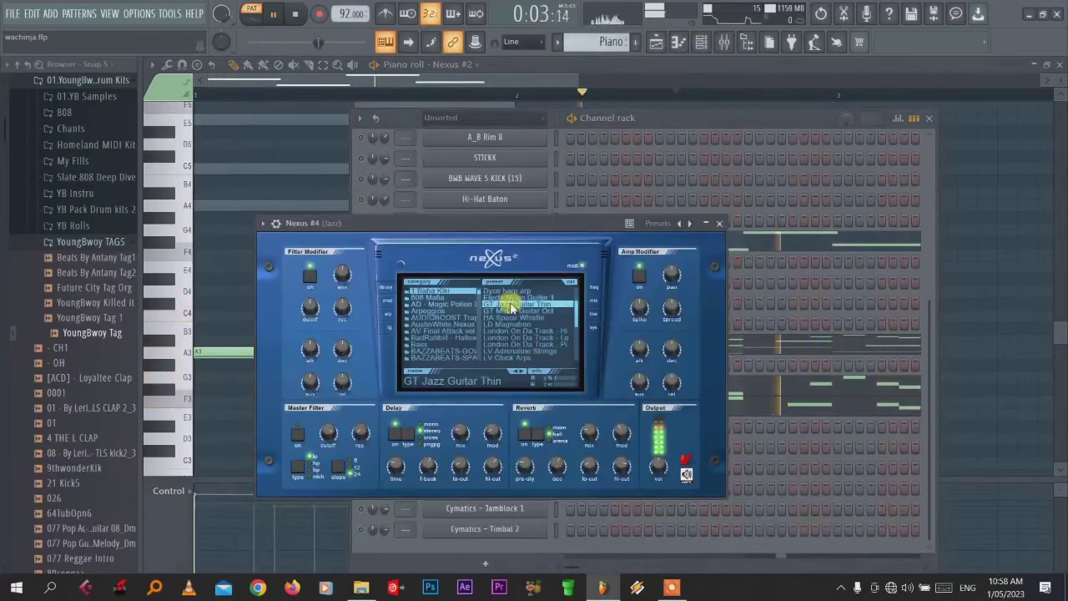
click(719, 223)
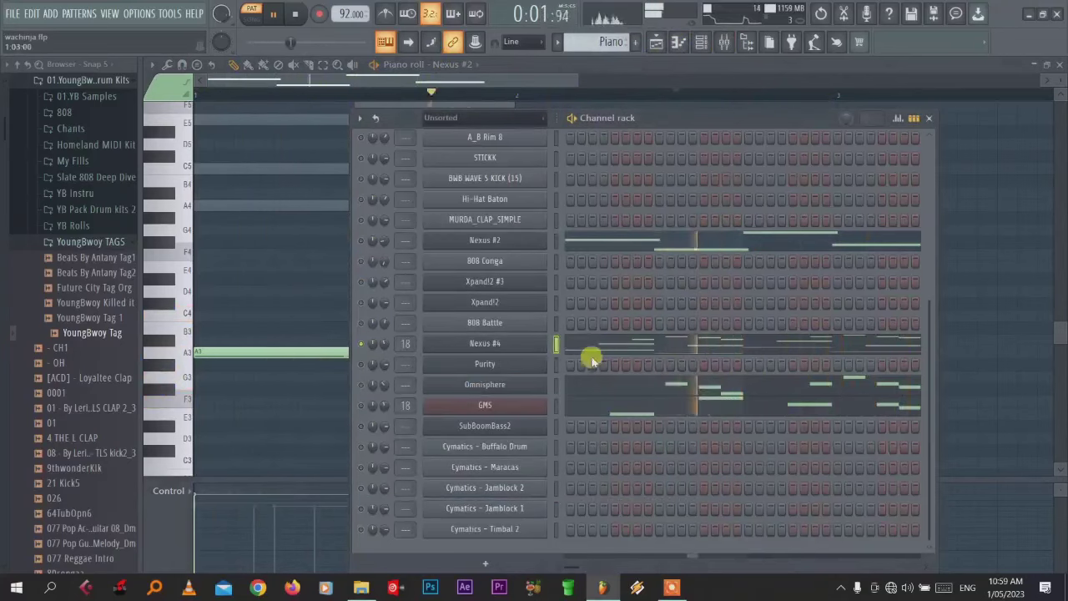
- Examine the Nexus #4 guitar notes in the piano roll as the pattern plays
click(596, 347)
drag(1061, 334, 1062, 287)
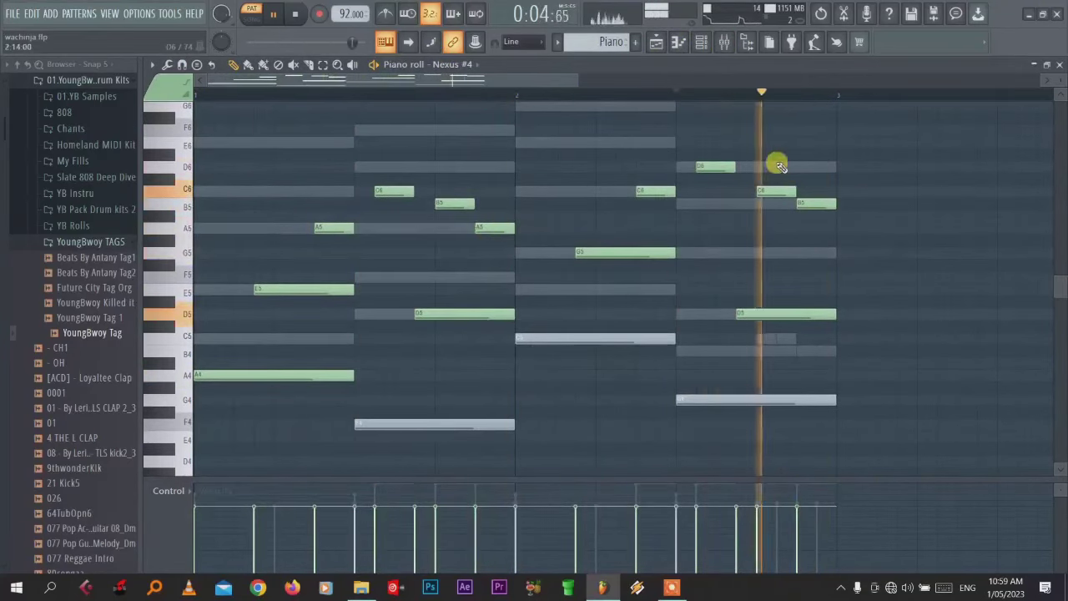
click(655, 42)
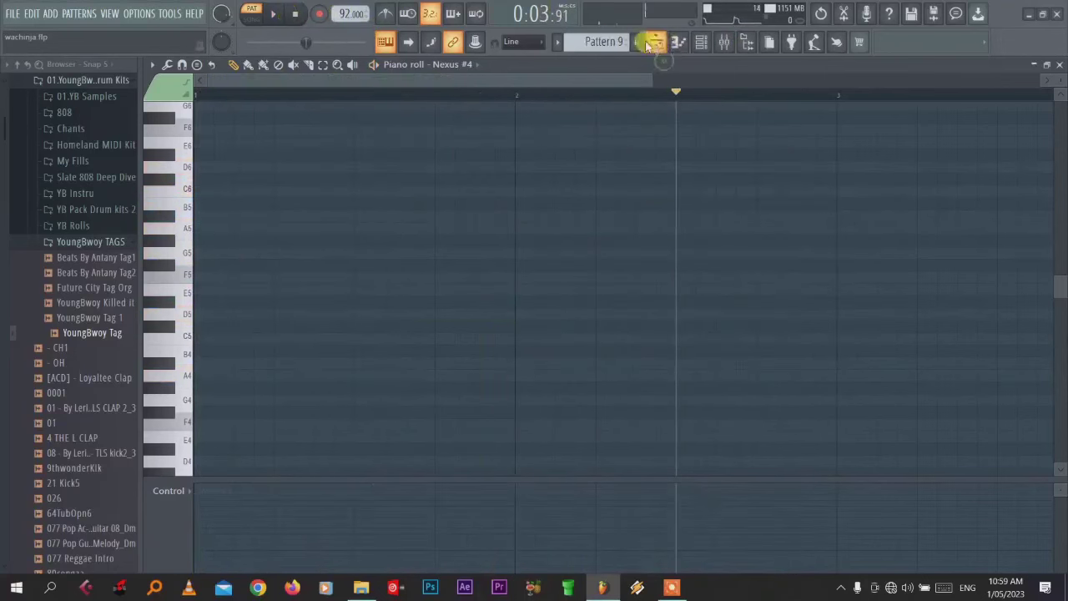
- Reopen the Piano pattern from the playlist, then play and examine the Omnisphere notes in the piano roll
click(655, 42)
double_click(488, 186)
click(275, 13)
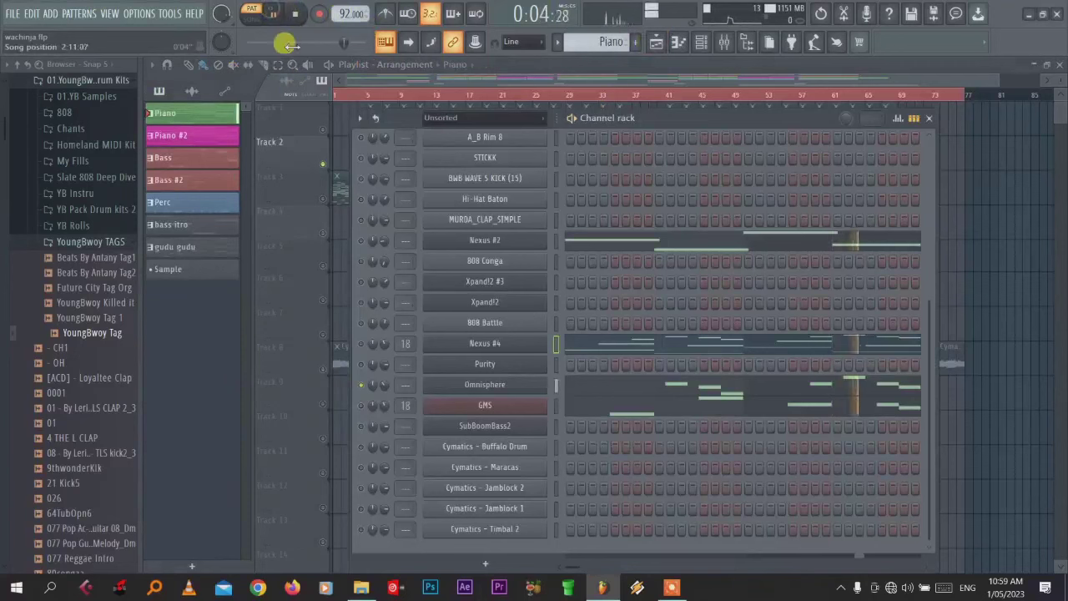
click(592, 389)
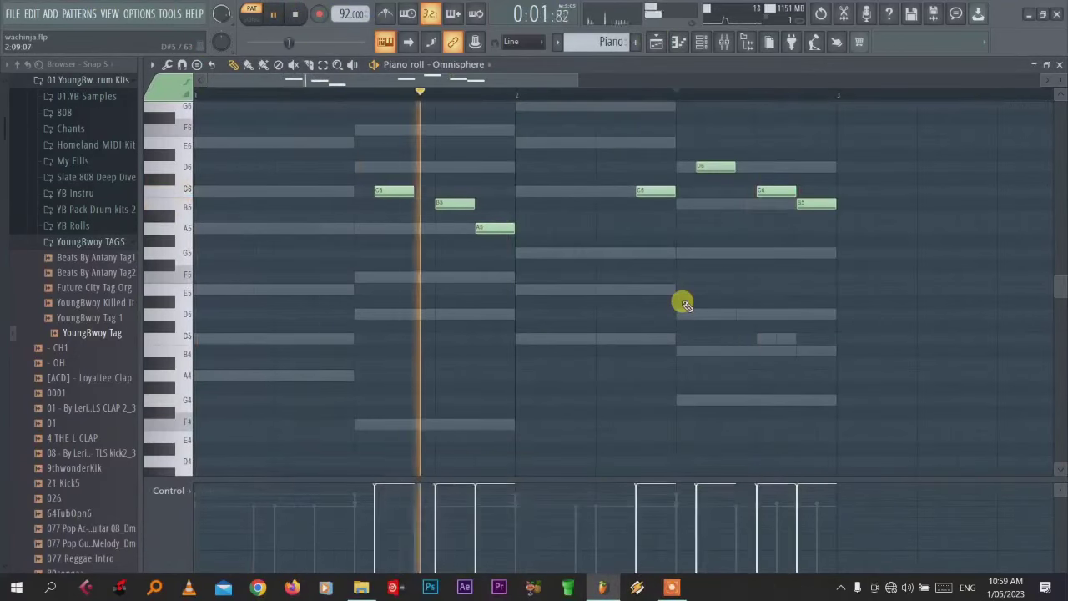
click(1059, 67)
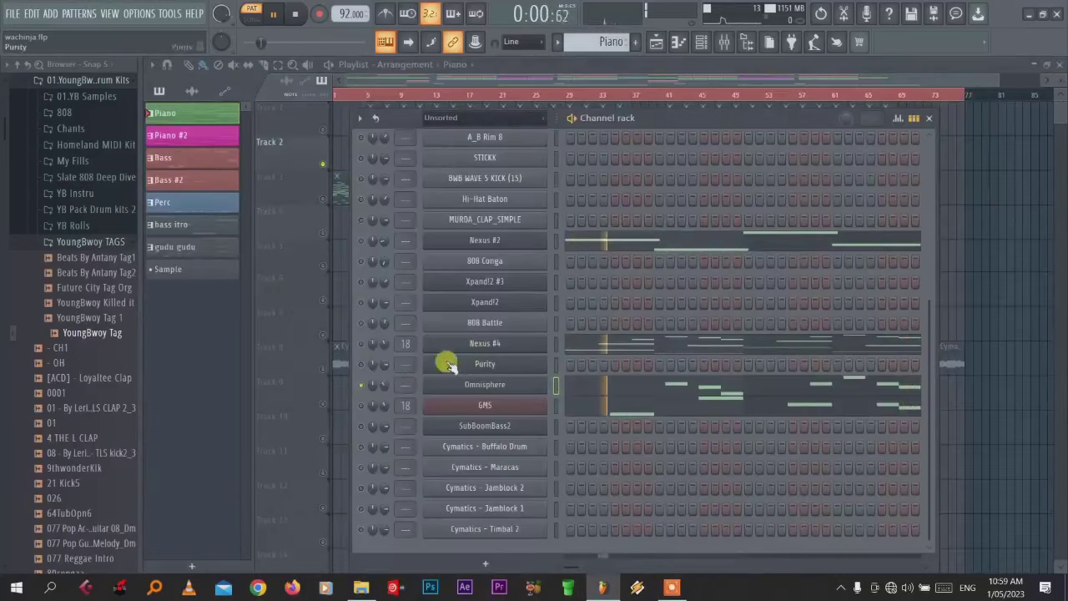
- View the GMS synth's settings, then play and examine its notes in the piano roll
click(273, 14)
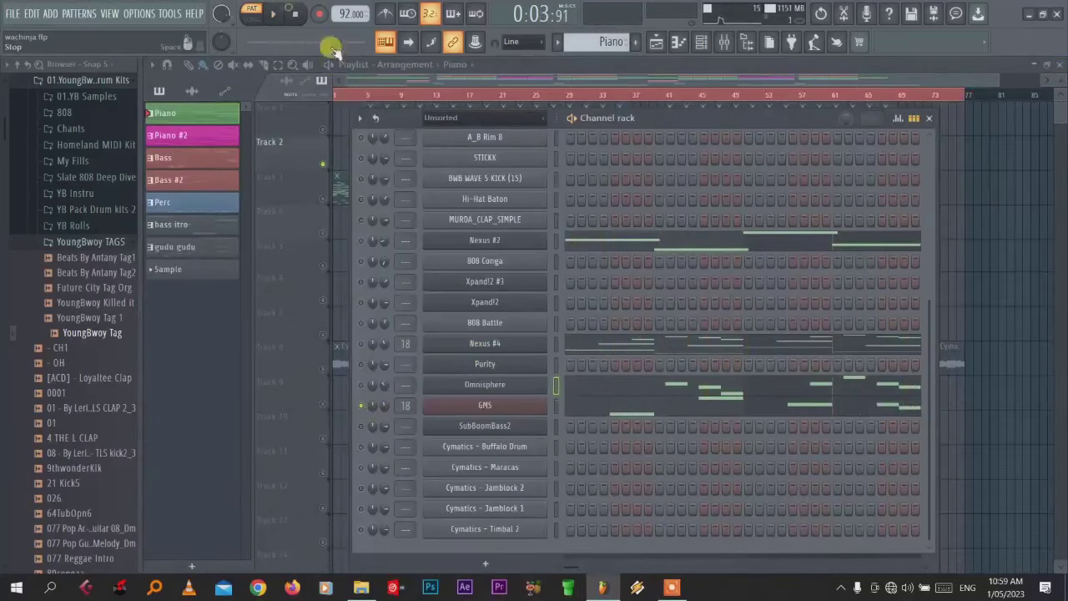
click(516, 407)
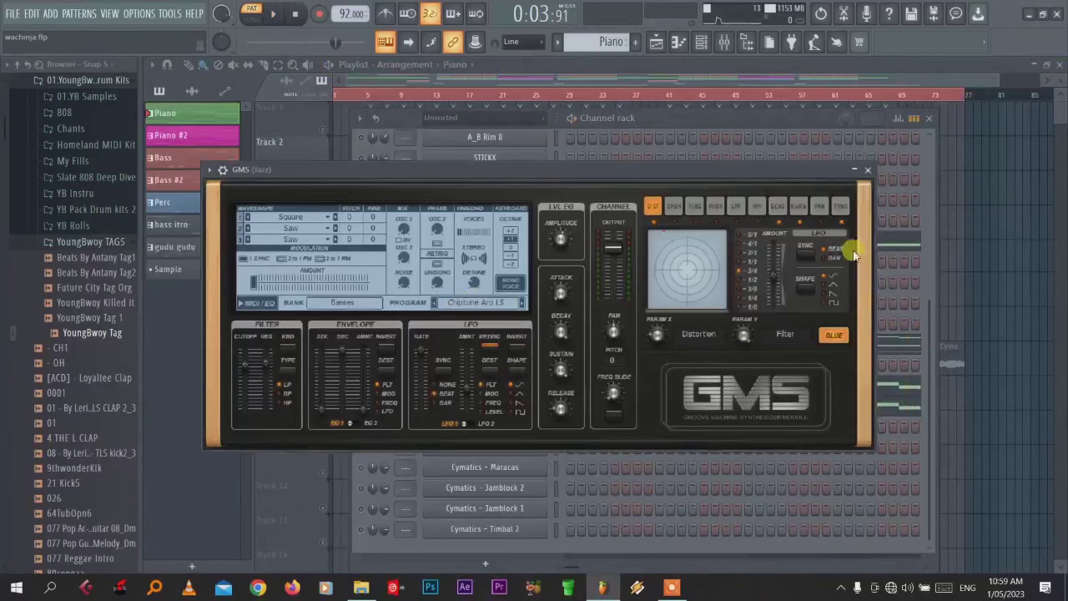
click(868, 175)
click(588, 409)
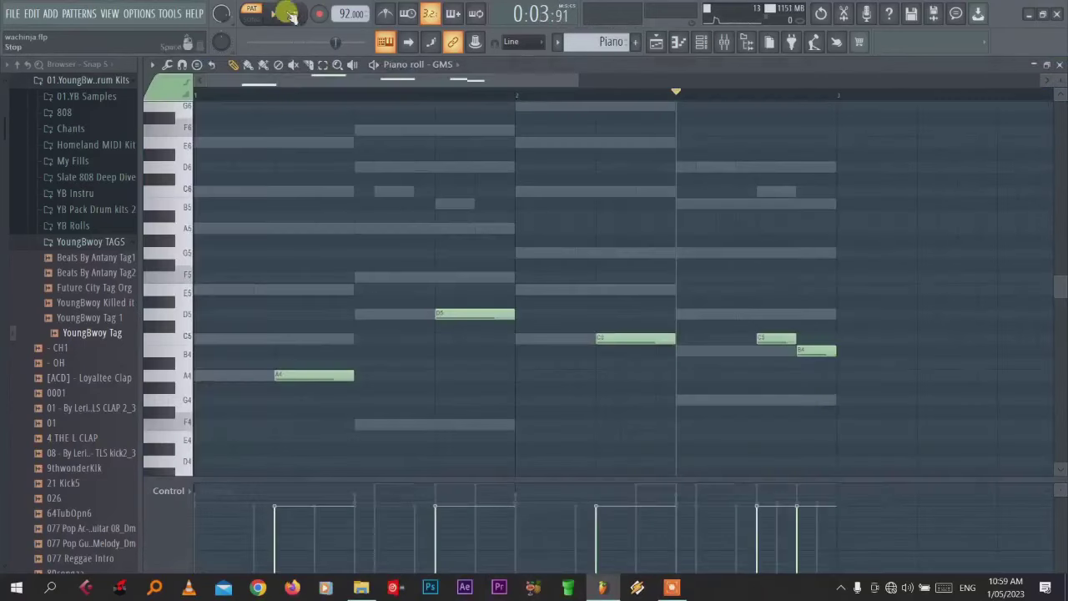
click(273, 15)
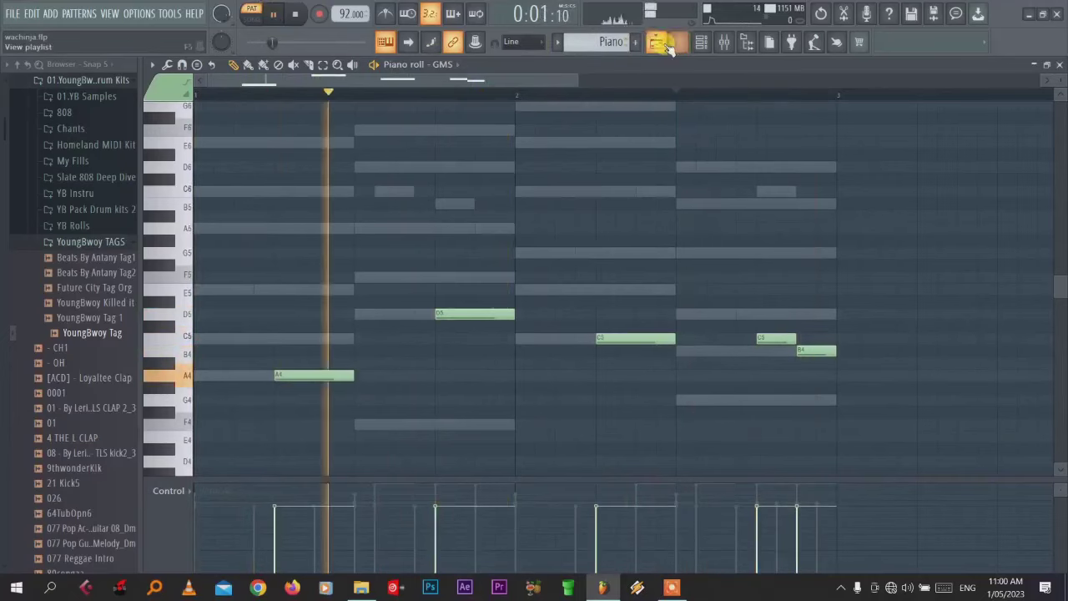
- Solo Track 4 in the playlist and show the Perc pattern in the channel rack
click(384, 42)
right_click(324, 233)
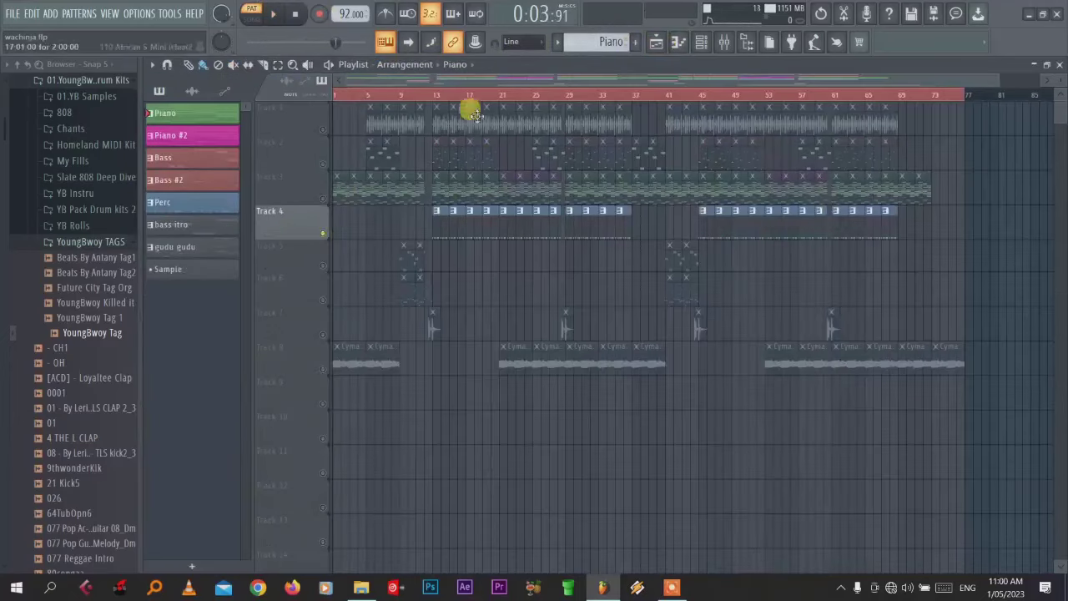
click(467, 94)
click(703, 44)
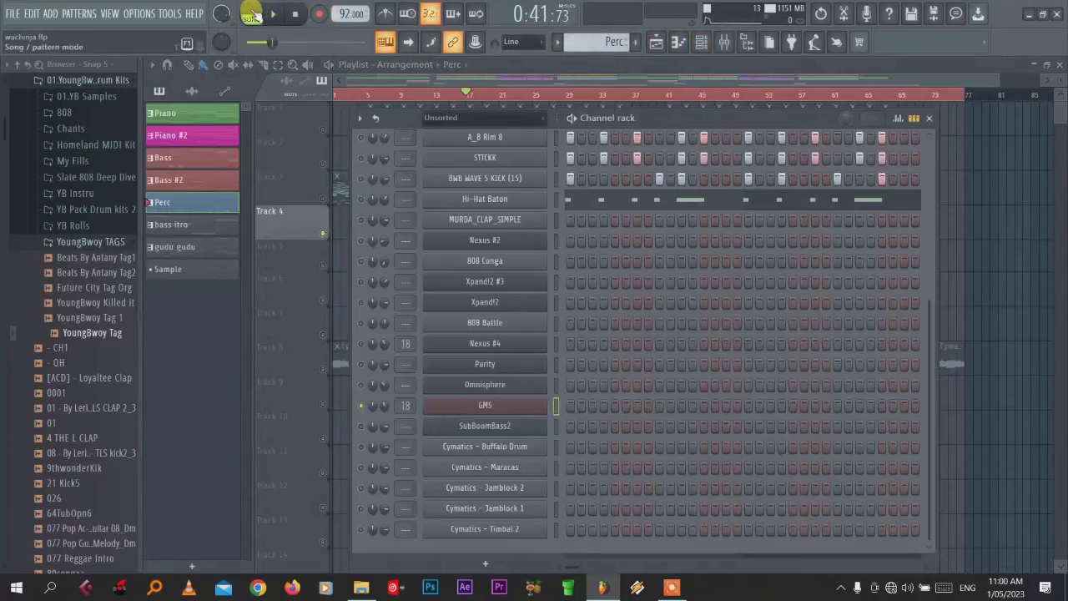
- Solo the Hi-Hat Baton channel of the Perc pattern and examine its notes in the piano roll
drag(930, 400, 930, 196)
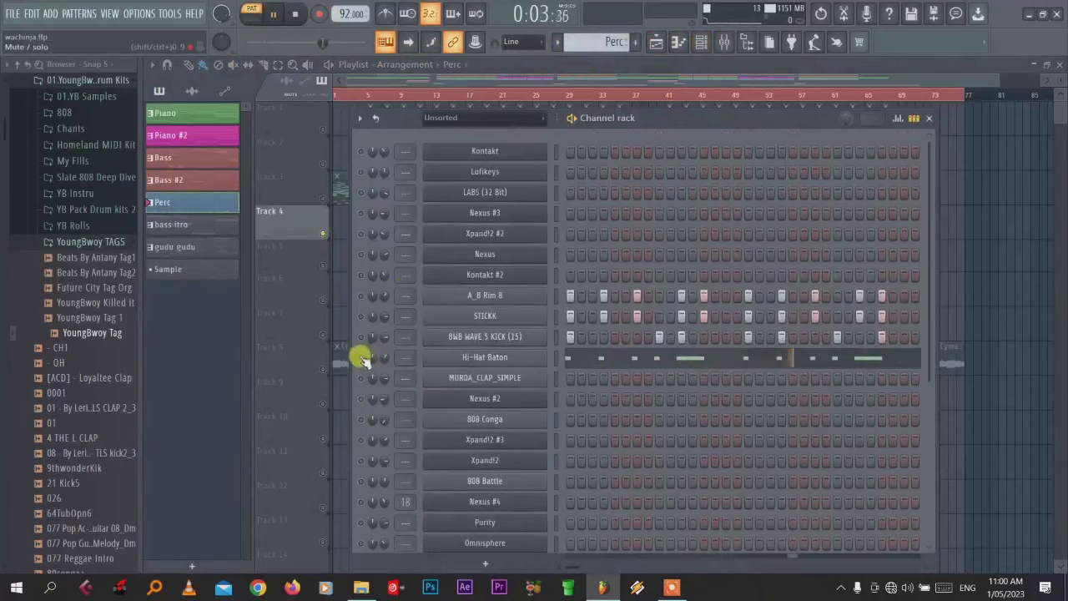
right_click(361, 357)
click(408, 366)
click(605, 360)
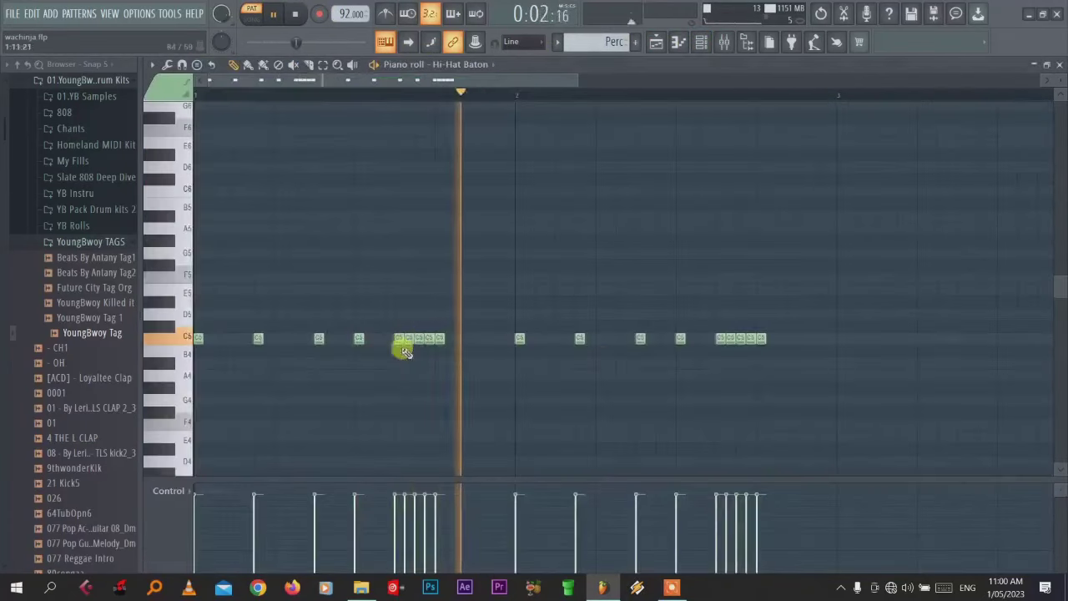
click(1059, 64)
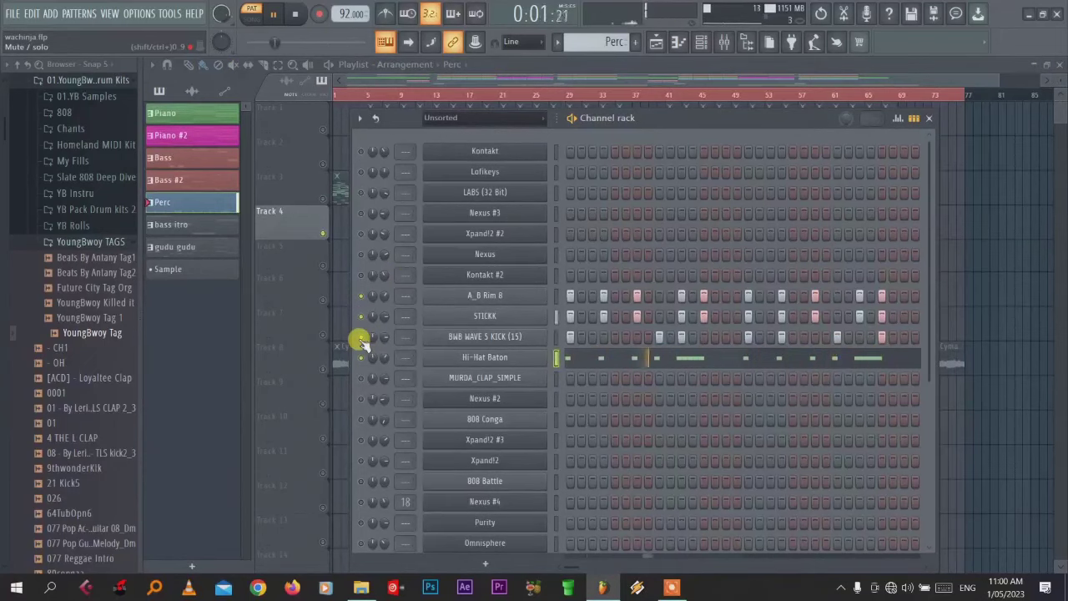
- Toggle solo on the BWB WAVE 5 KICK (15) channel to compare it with the full percussion, and return to the playlist
right_click(360, 339)
click(372, 345)
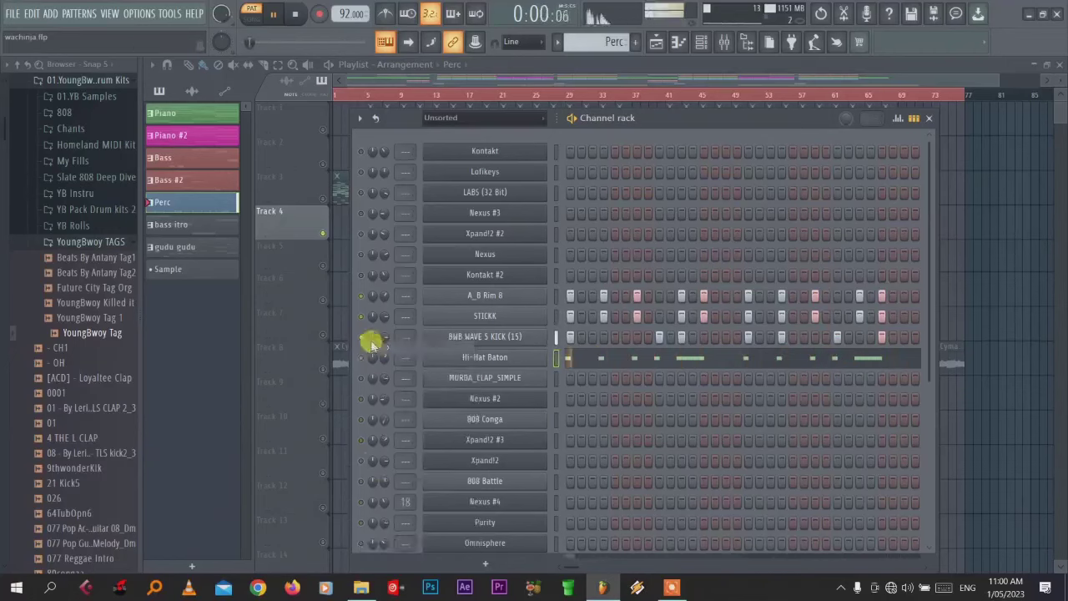
right_click(360, 338)
click(375, 346)
click(641, 79)
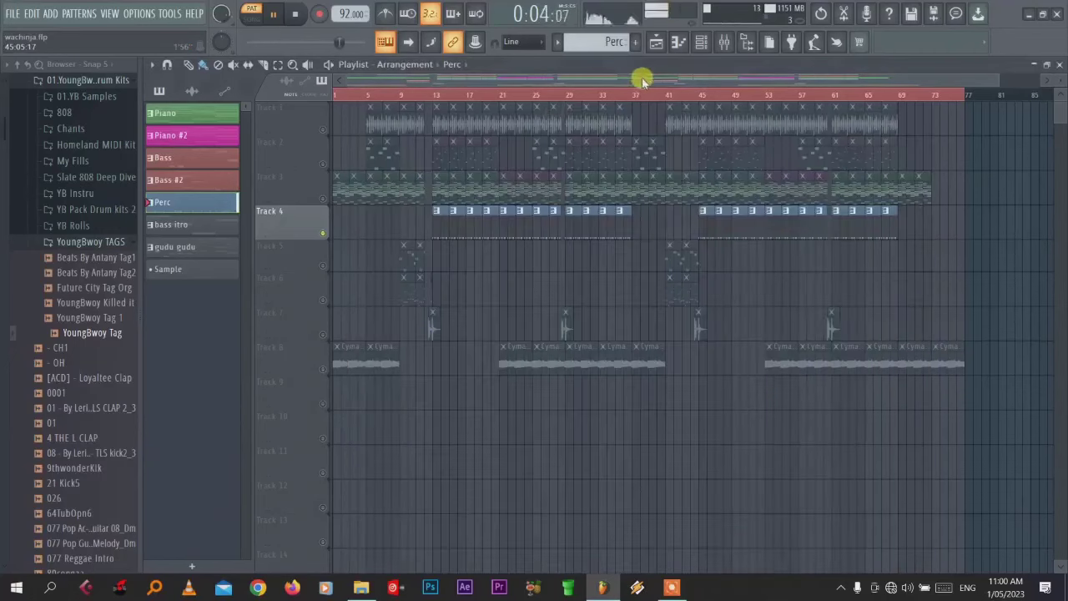
- Show the gudu gudu pattern in the channel rack and play it in pattern mode
click(519, 94)
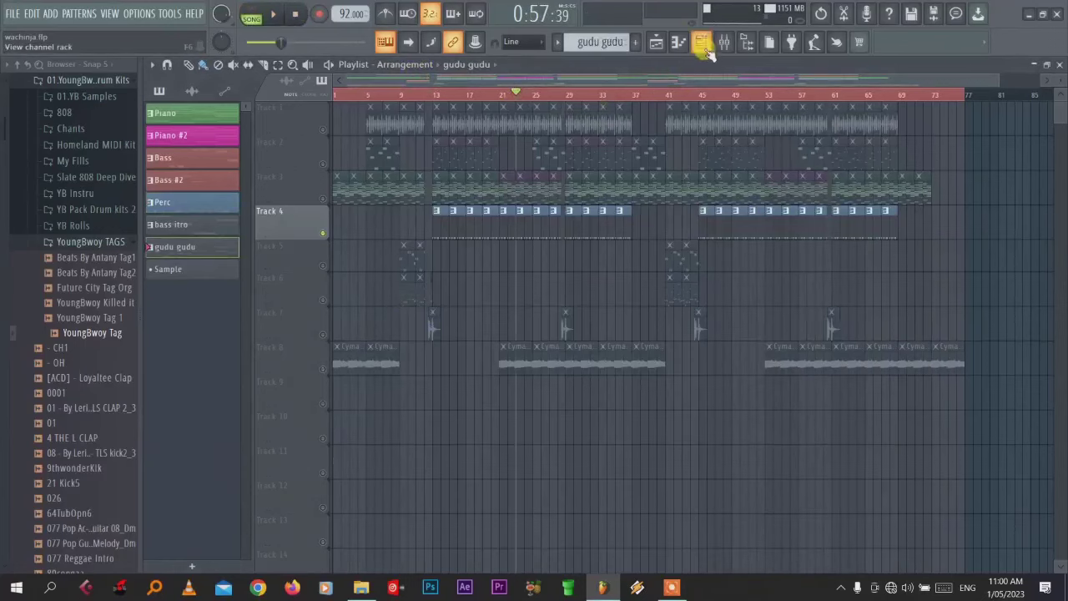
click(703, 42)
click(255, 13)
click(272, 14)
right_click(358, 420)
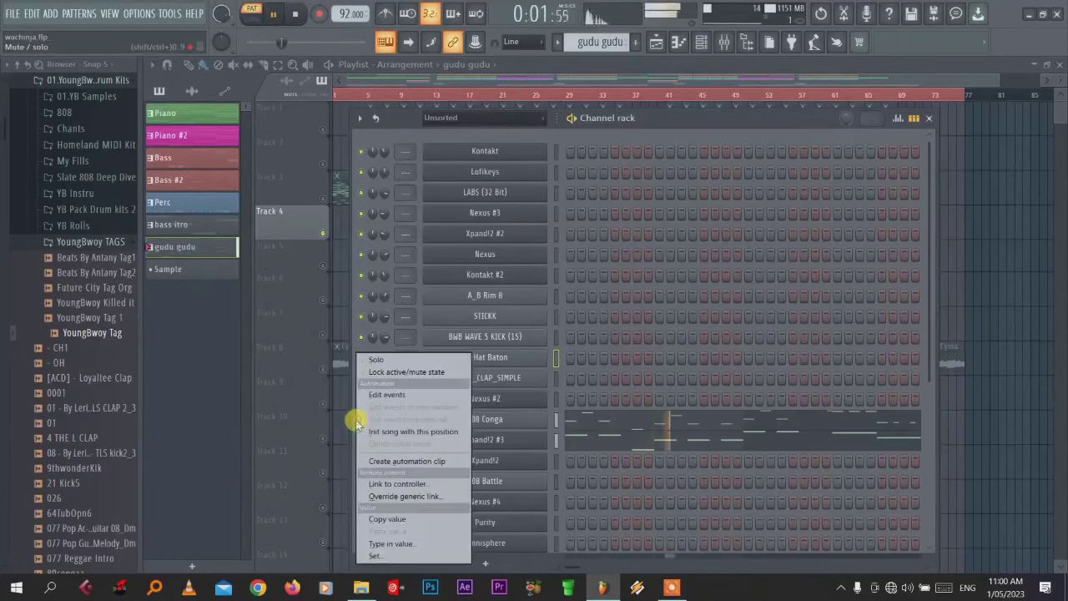
click(579, 382)
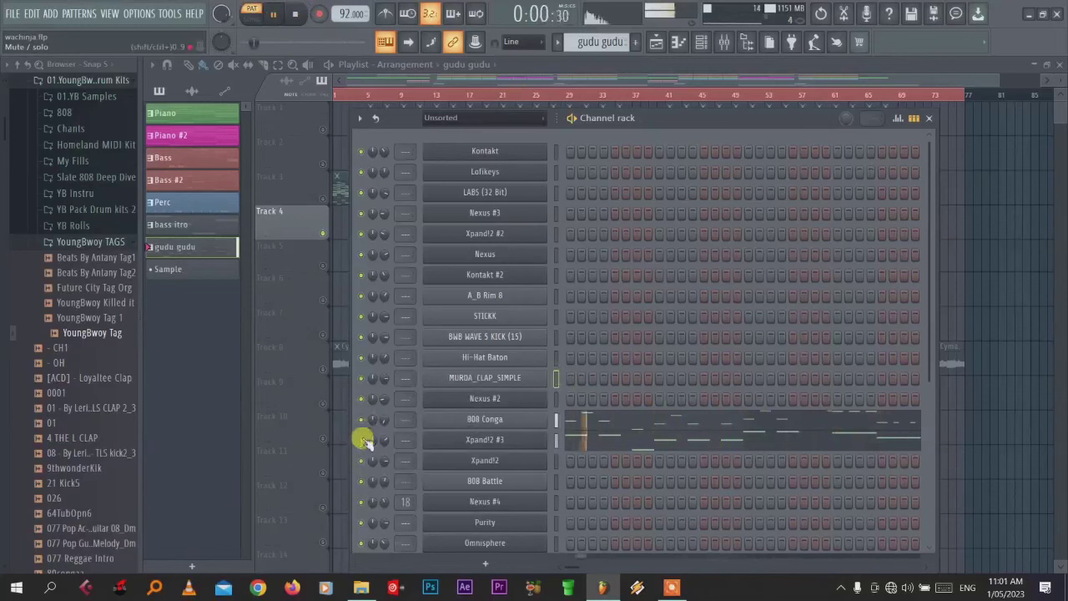
- Solo the Xpand!2 #3 channel of the gudu gudu pattern and examine its notes in the piano roll
right_click(363, 440)
click(398, 364)
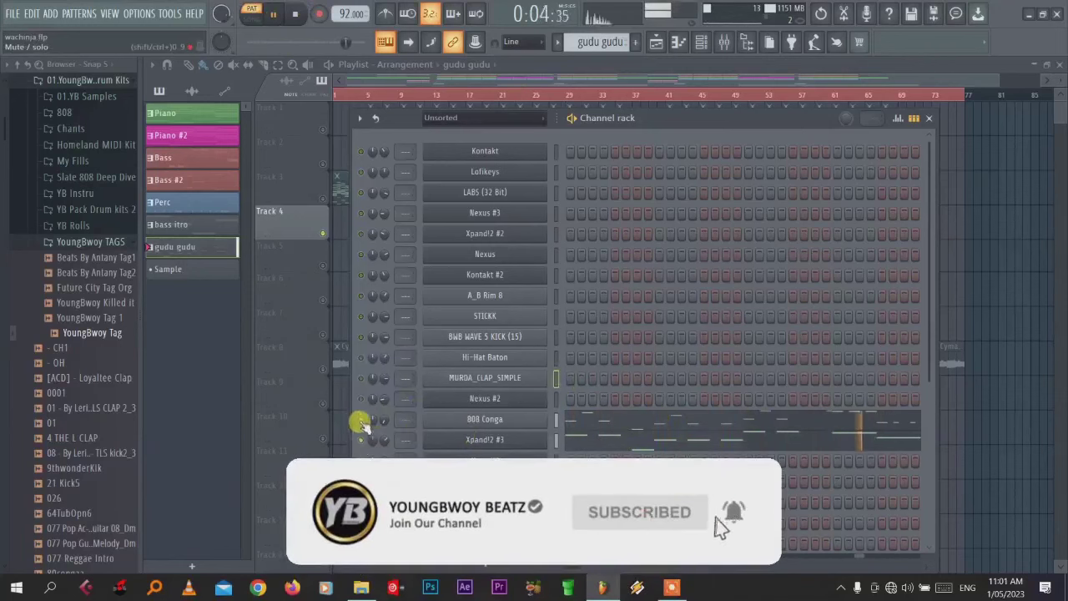
click(579, 437)
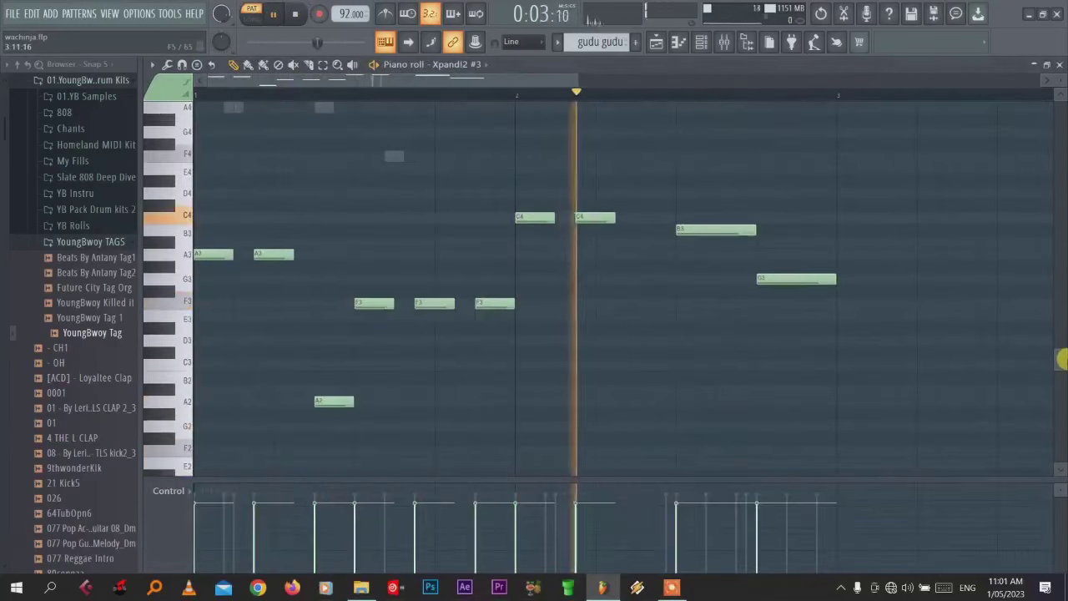
- View the Xpand!2 #3 synth's preset and settings, stop playback and close the synth
click(701, 43)
click(526, 441)
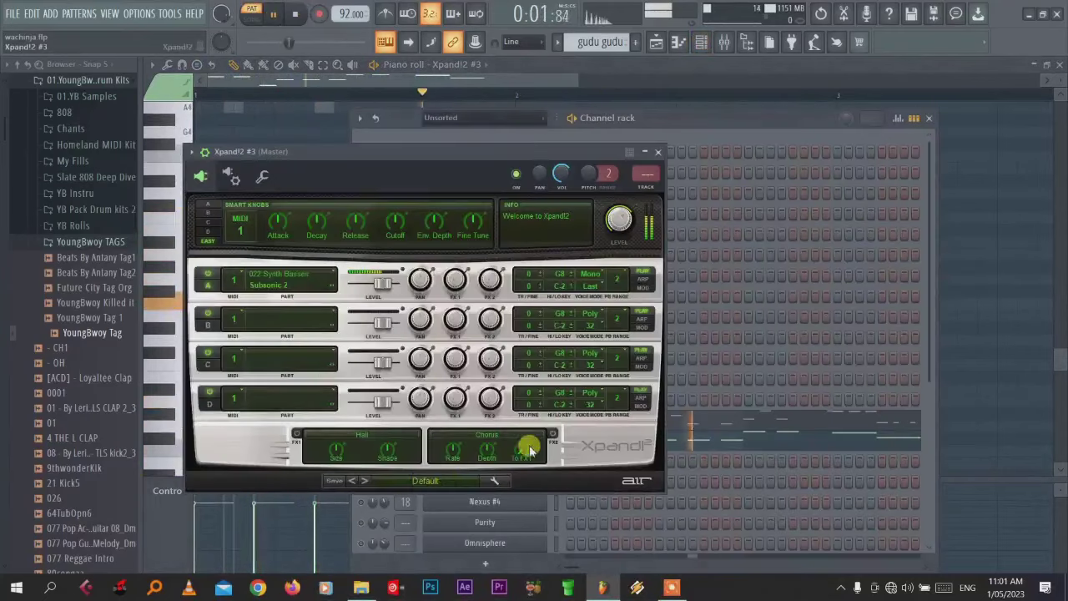
click(294, 15)
click(658, 151)
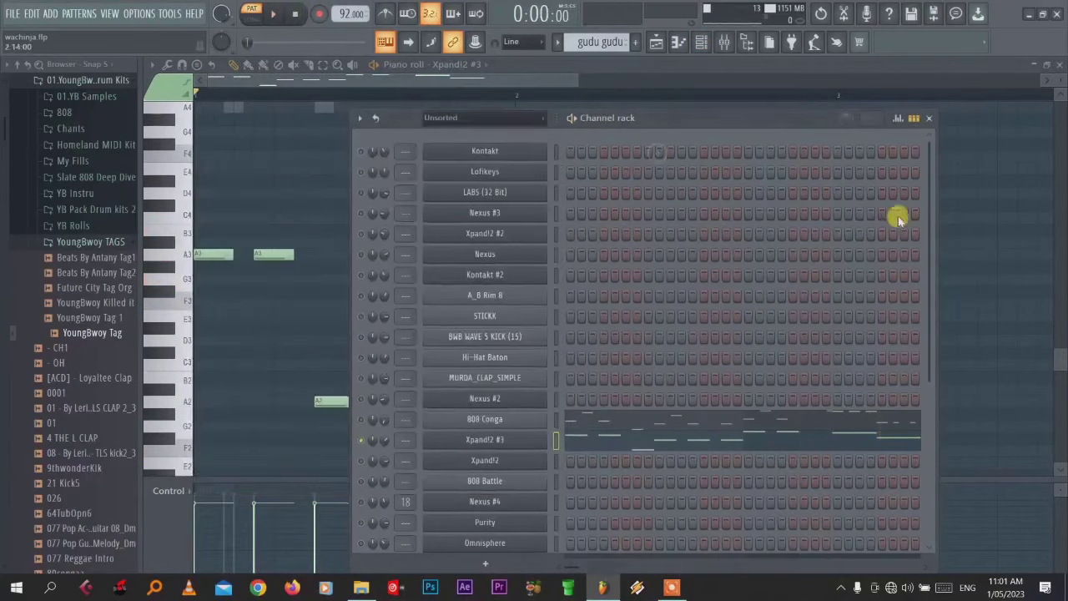
- View the SubBoomBass2 synth's settings, then play and examine its notes in the piano roll
scroll(897, 220, down, 5)
click(486, 427)
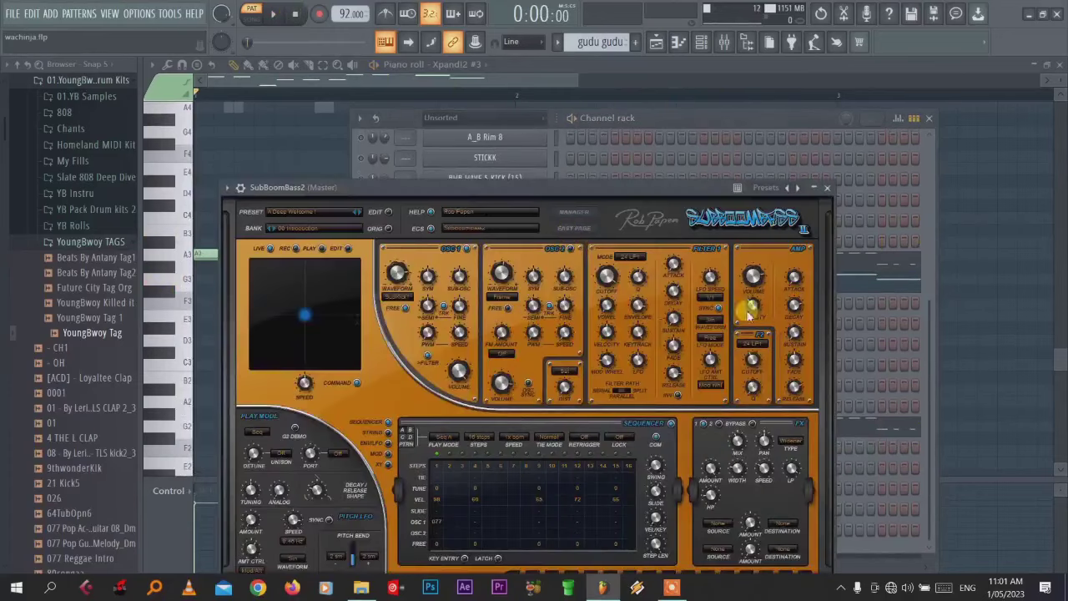
click(828, 188)
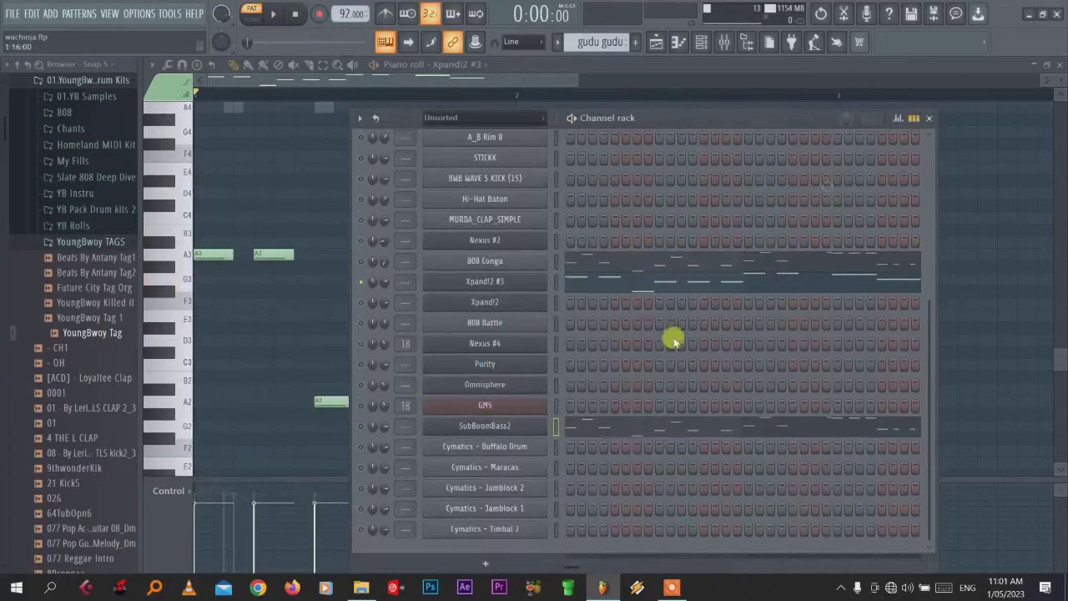
click(634, 438)
key(space)
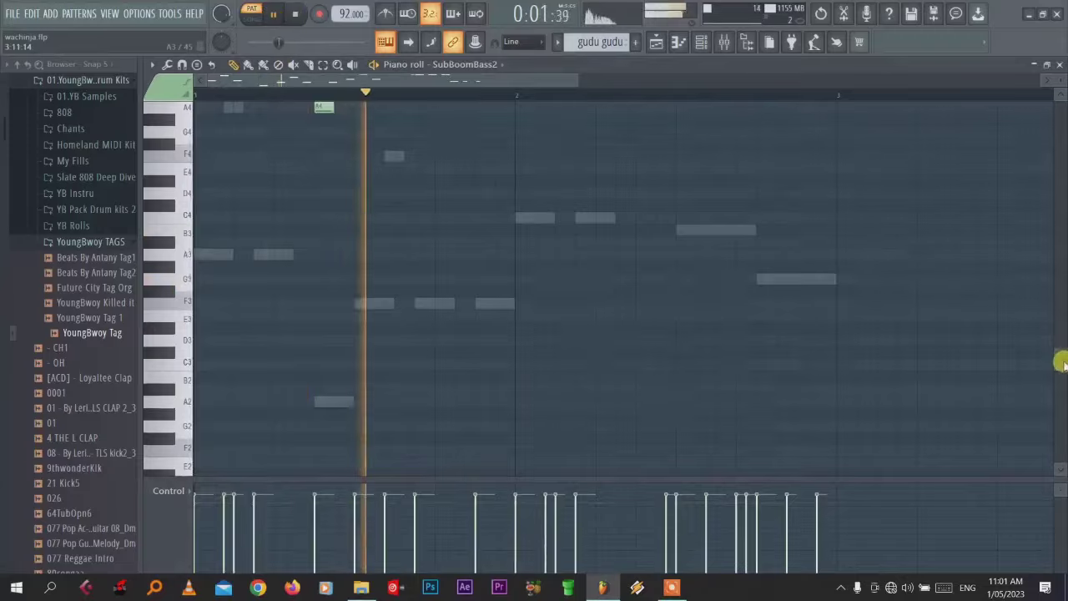
drag(1062, 297, 1060, 265)
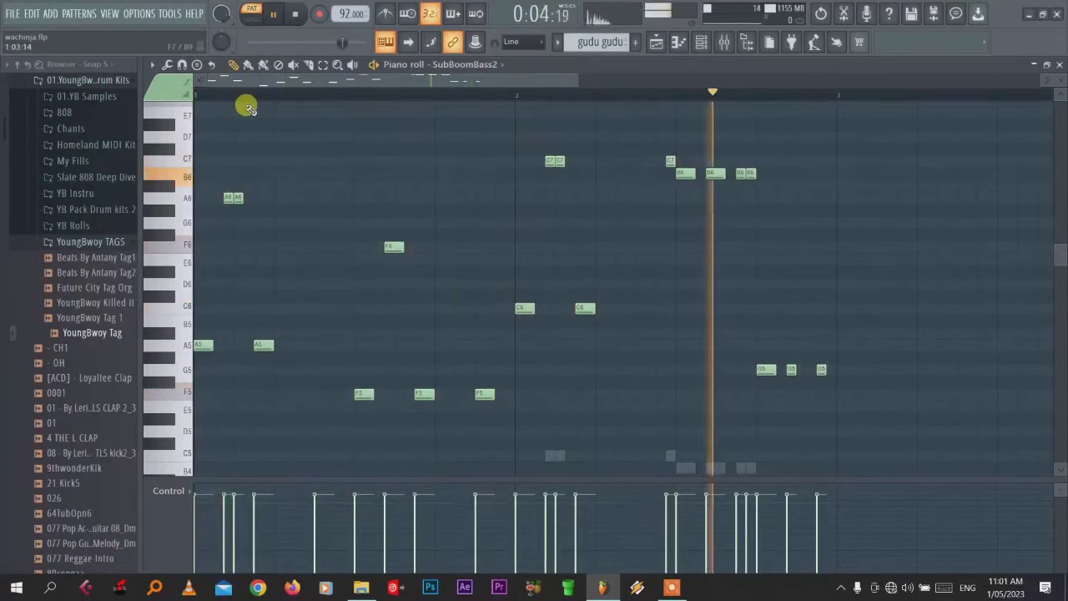
- Play the song in the playlist from just before bar 9 and unmute Tracks 6, 3 and 2 alongside Track 4
click(657, 42)
click(396, 96)
click(323, 299)
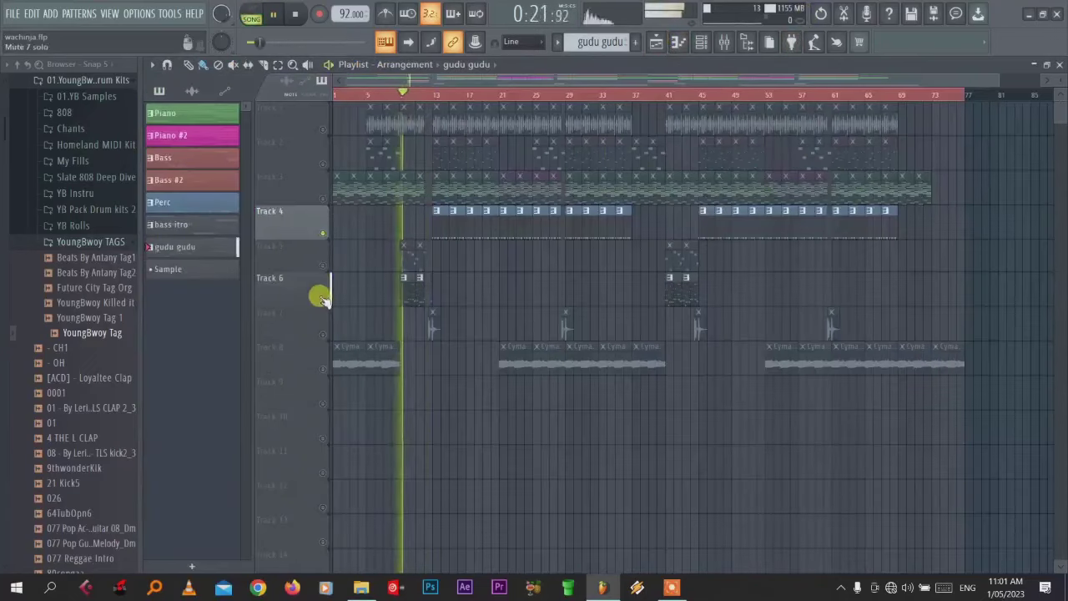
click(323, 199)
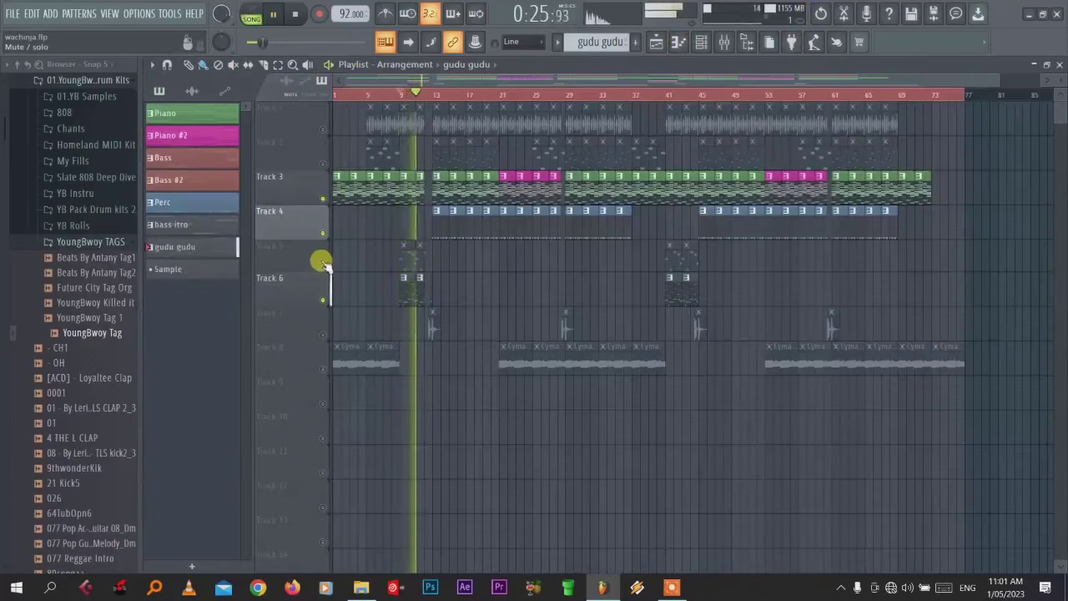
click(323, 164)
- Unsolo the gudu gudu channels in the channel rack to hear every instrument, and return to the playlist
click(707, 44)
right_click(375, 278)
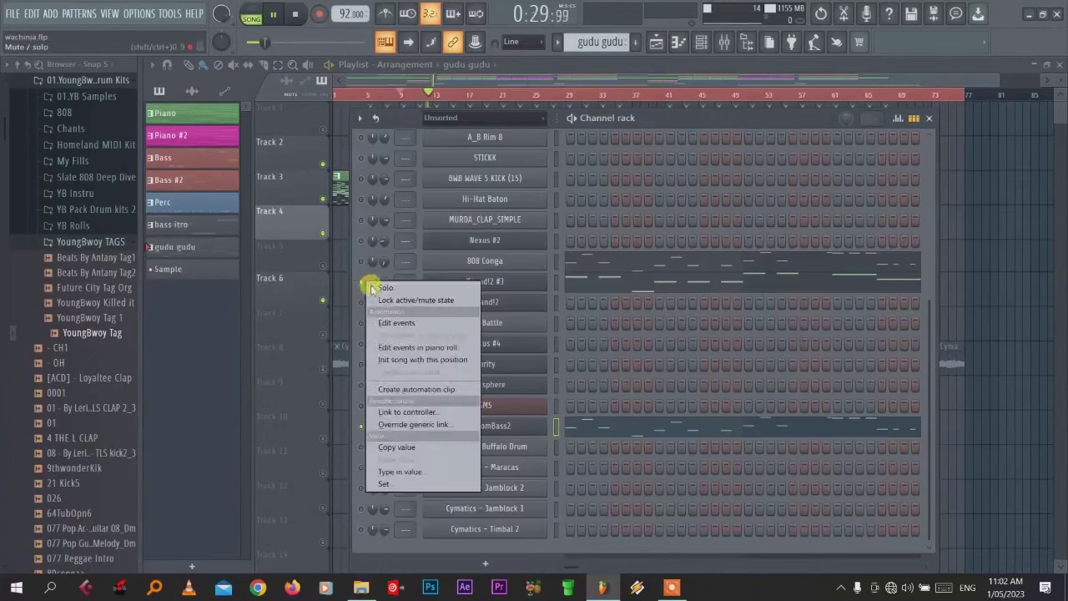
click(659, 43)
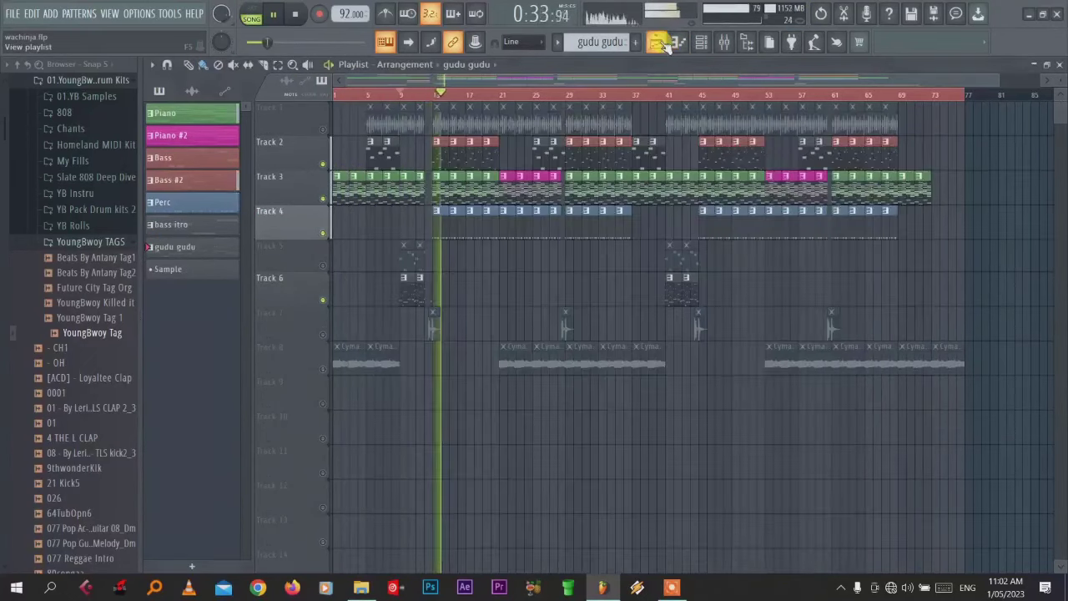
- Solo Track 3 in the playlist and show the Piano pattern's channels in the channel rack
right_click(325, 198)
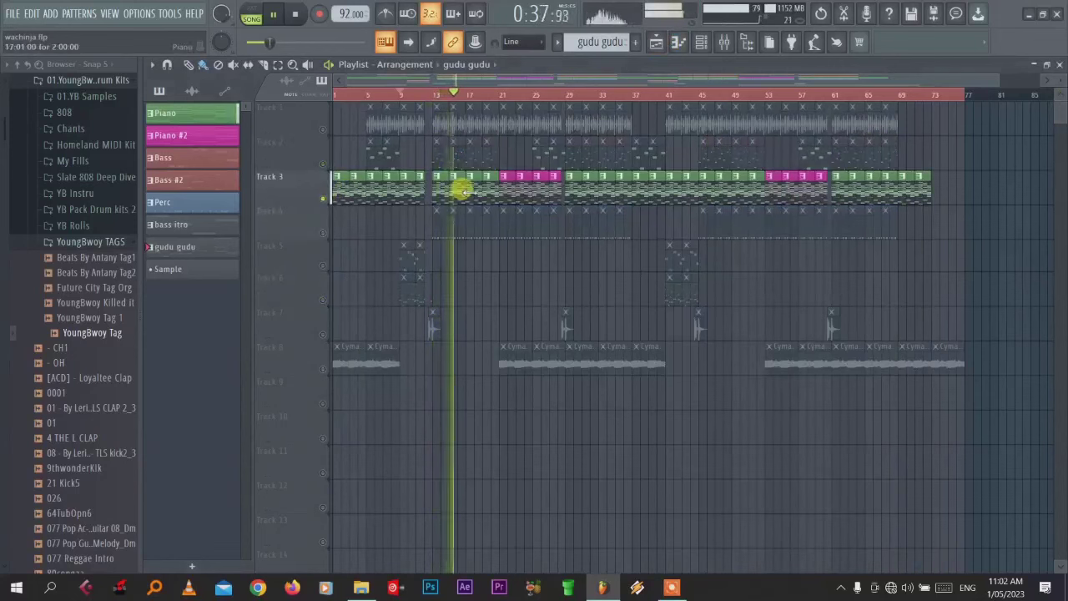
click(463, 188)
click(699, 41)
drag(932, 323, 938, 138)
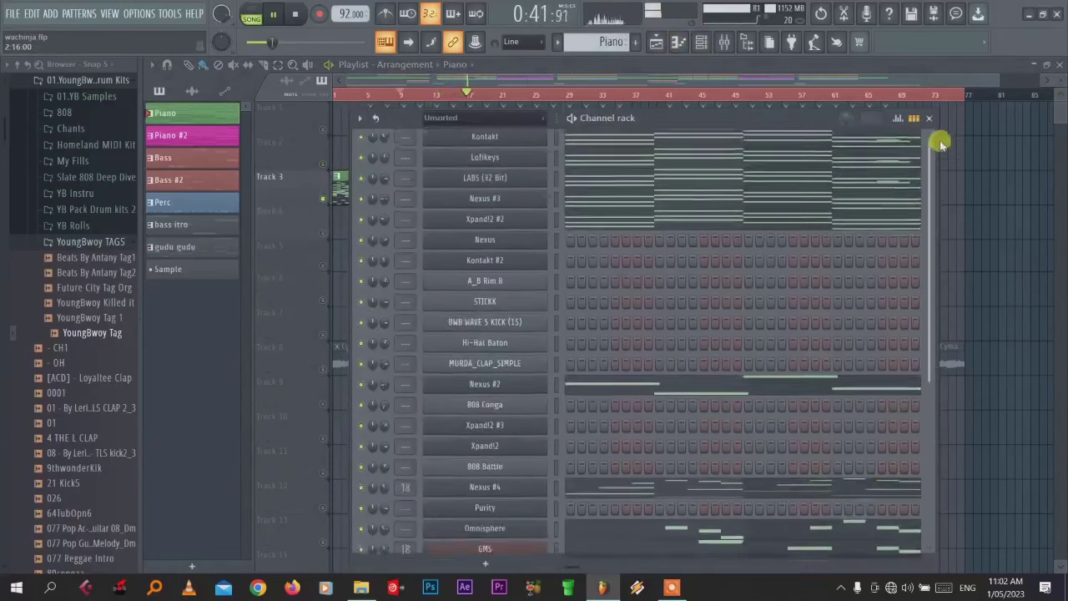
- Solo the Lofikeys channel of the Piano pattern and view its preset and settings
right_click(361, 172)
click(376, 178)
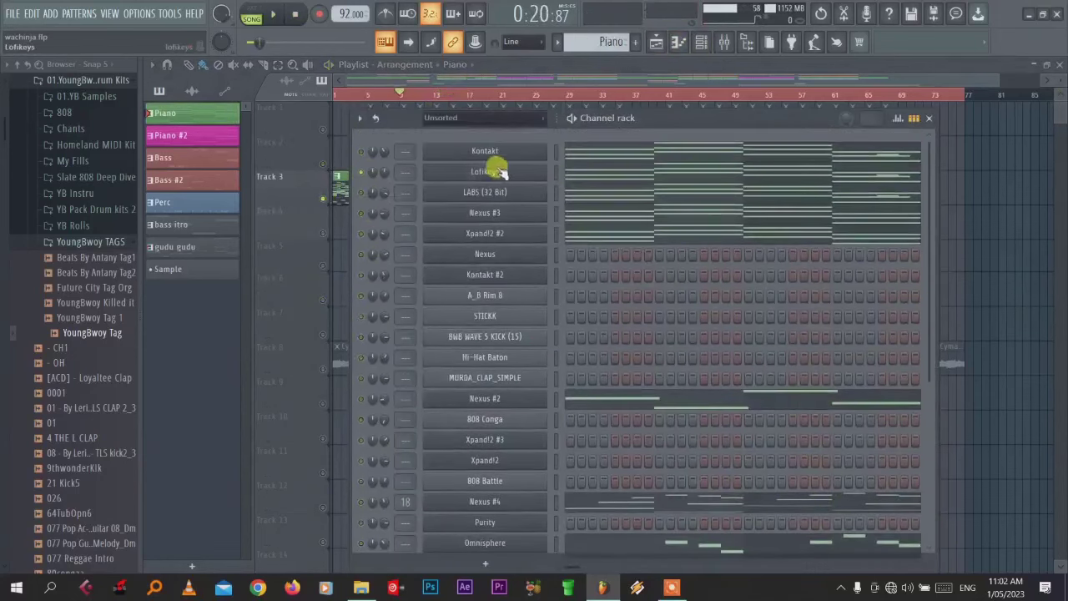
click(500, 172)
- Play the Piano pattern and examine the Lofikeys notes in the piano roll
click(272, 15)
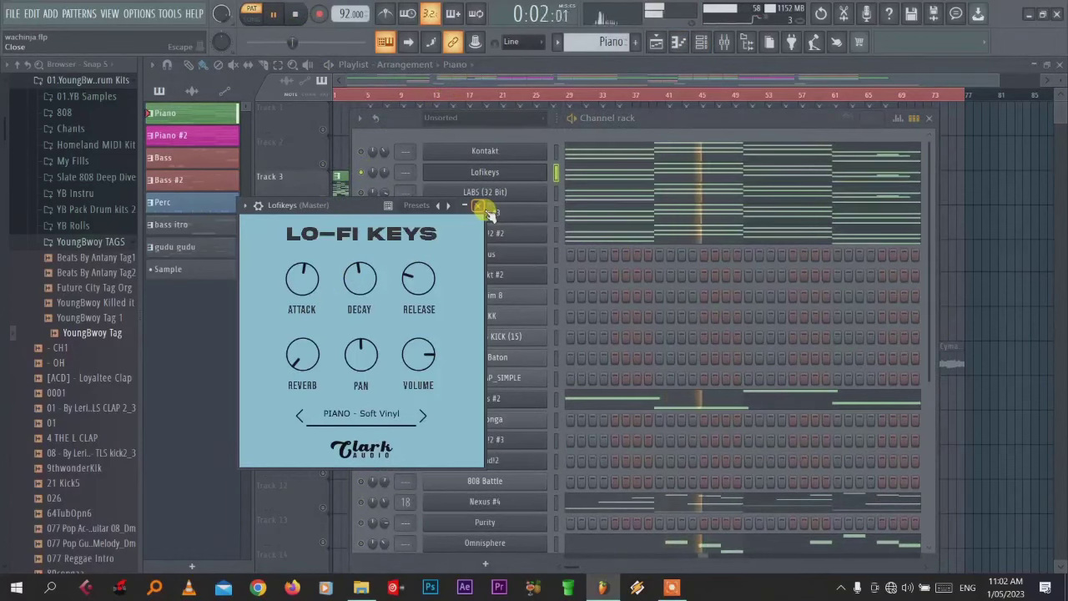
click(580, 174)
drag(1060, 255, 1062, 303)
- Listen to the LABS (32 Bit) channel soloed in the channel rack, then enable the Nexus #3 channel
click(701, 42)
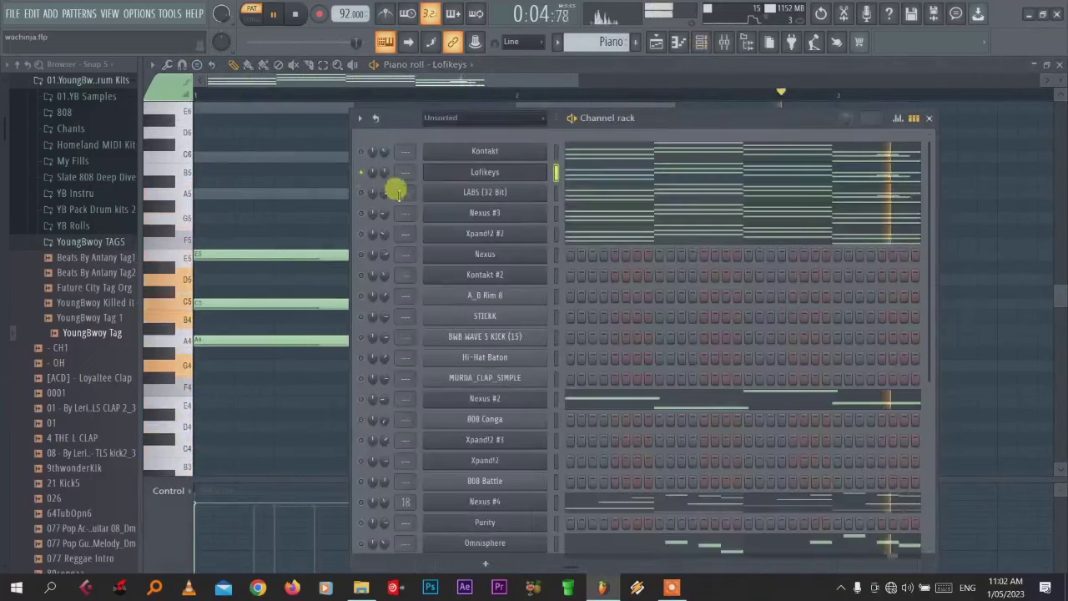
right_click(362, 193)
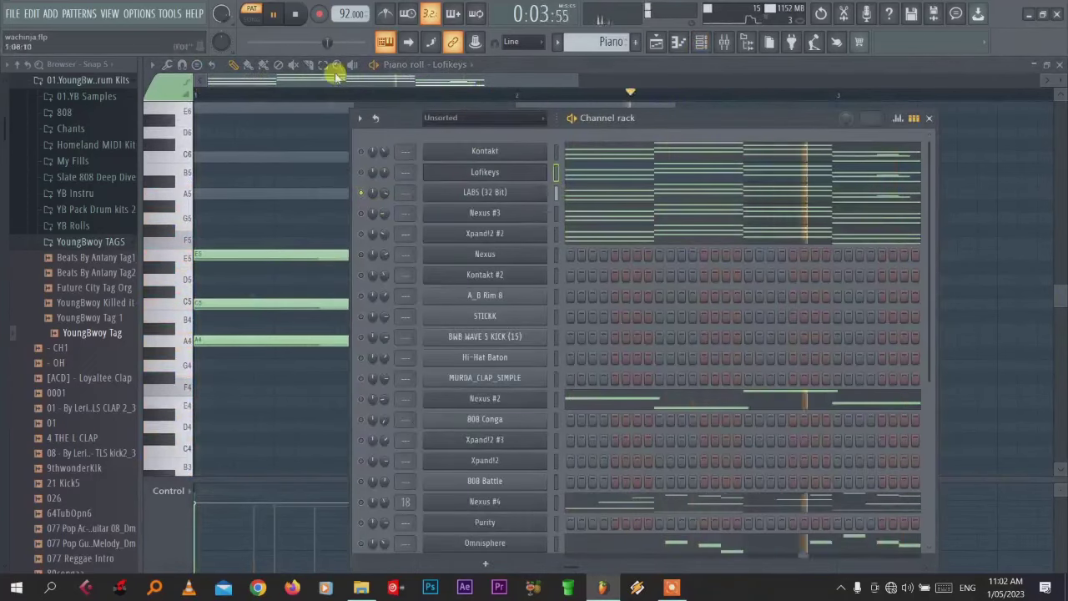
click(361, 214)
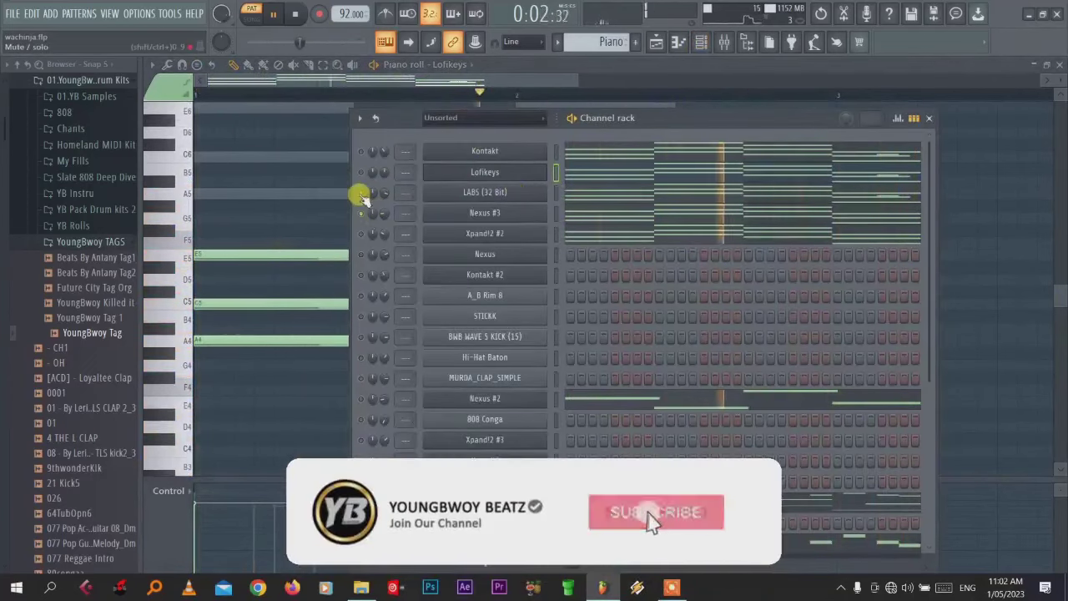
- View the settings of the Nexus #3 synth and the Xpand!2 #2 synth
click(505, 213)
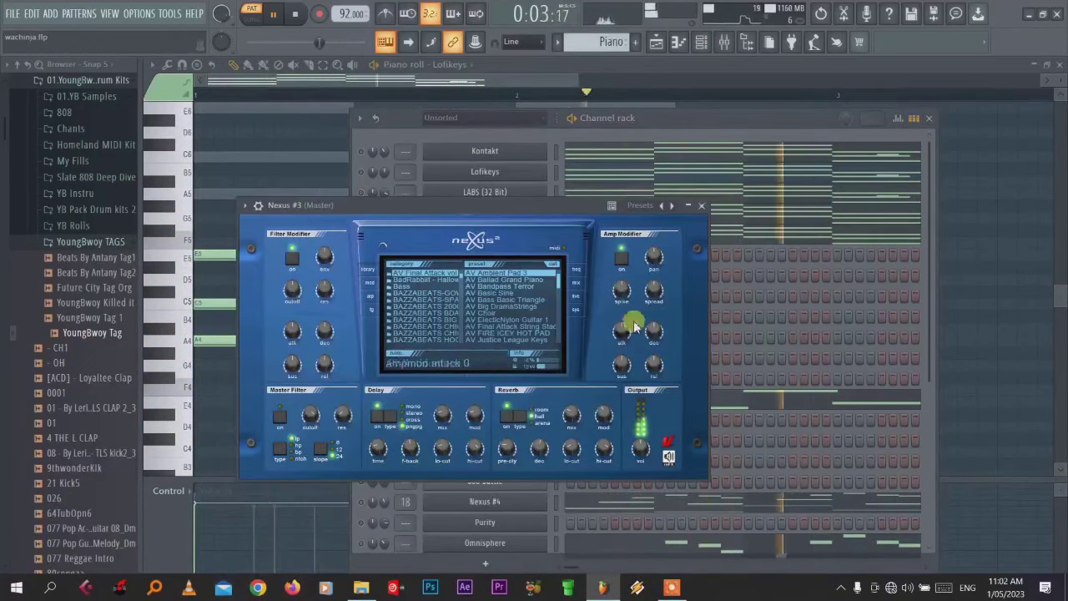
click(701, 206)
click(490, 234)
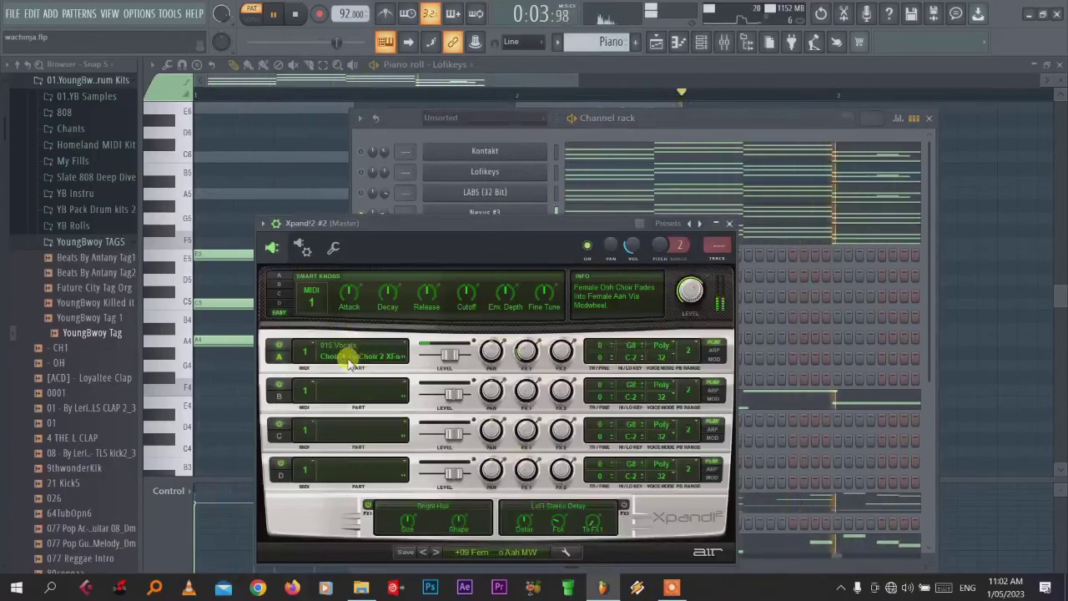
- Examine the Nexus #3 chord notes of the Piano pattern in the piano roll
click(711, 212)
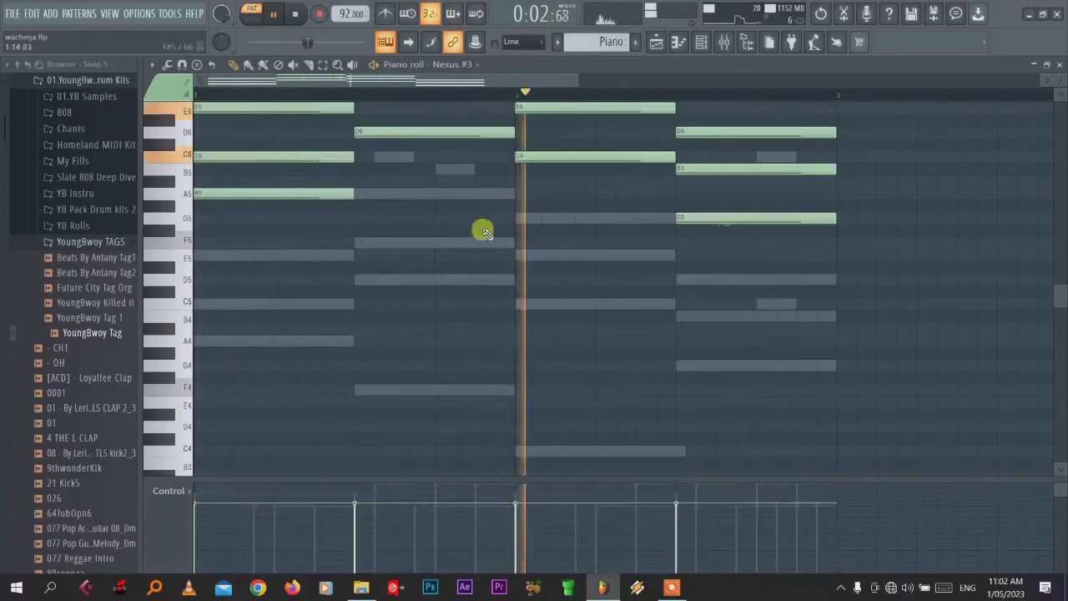
drag(1053, 305, 1051, 214)
scroll(1051, 214, down, 3)
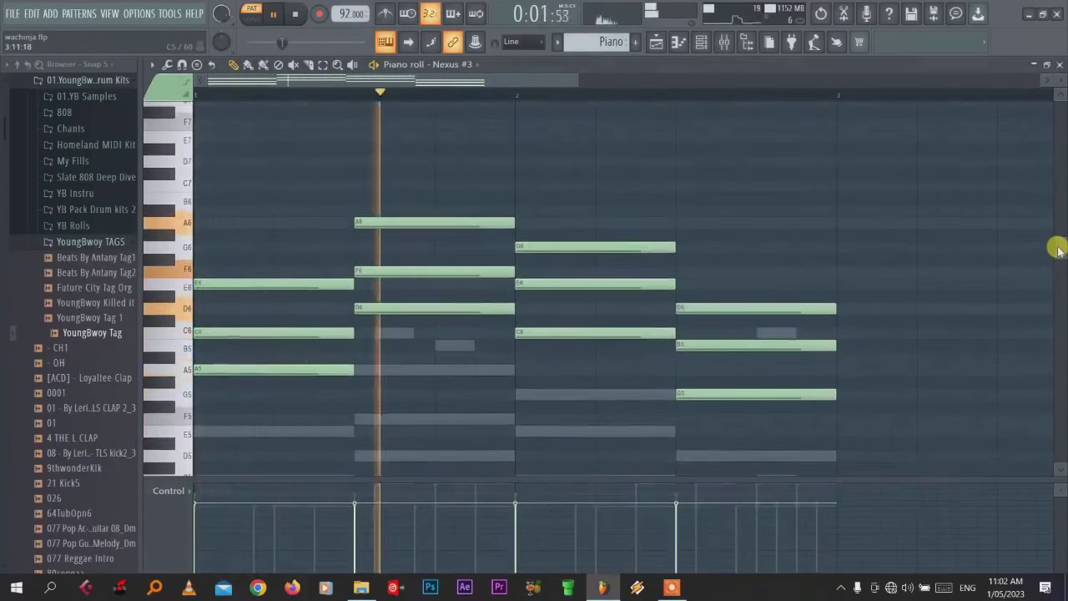
- Return to the playlist, show the channel rack again and open the Xpand!2 #2 channel's mute and solo options
click(656, 41)
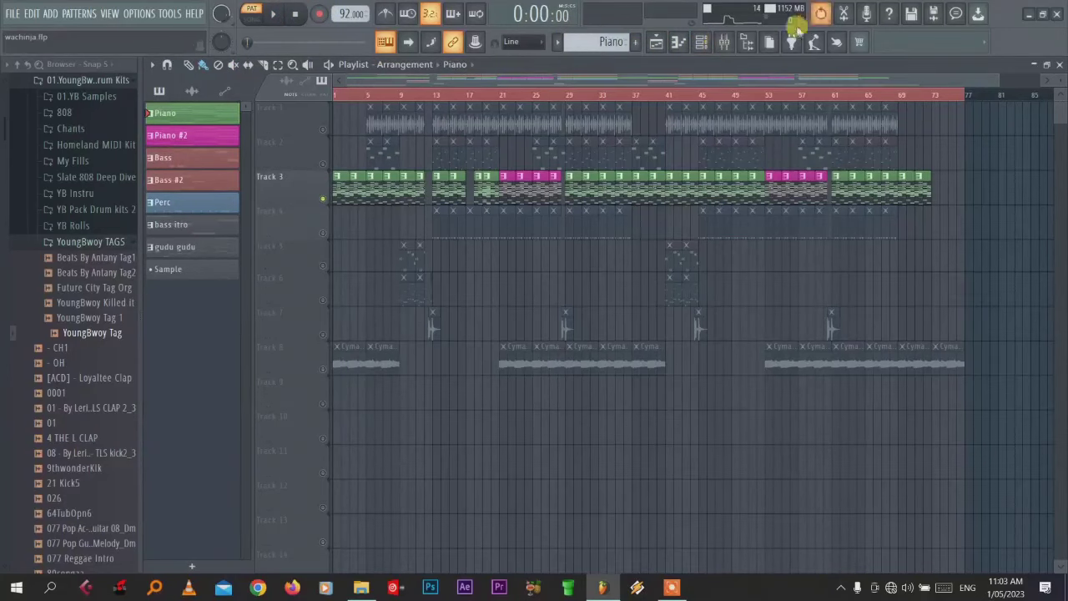
click(701, 42)
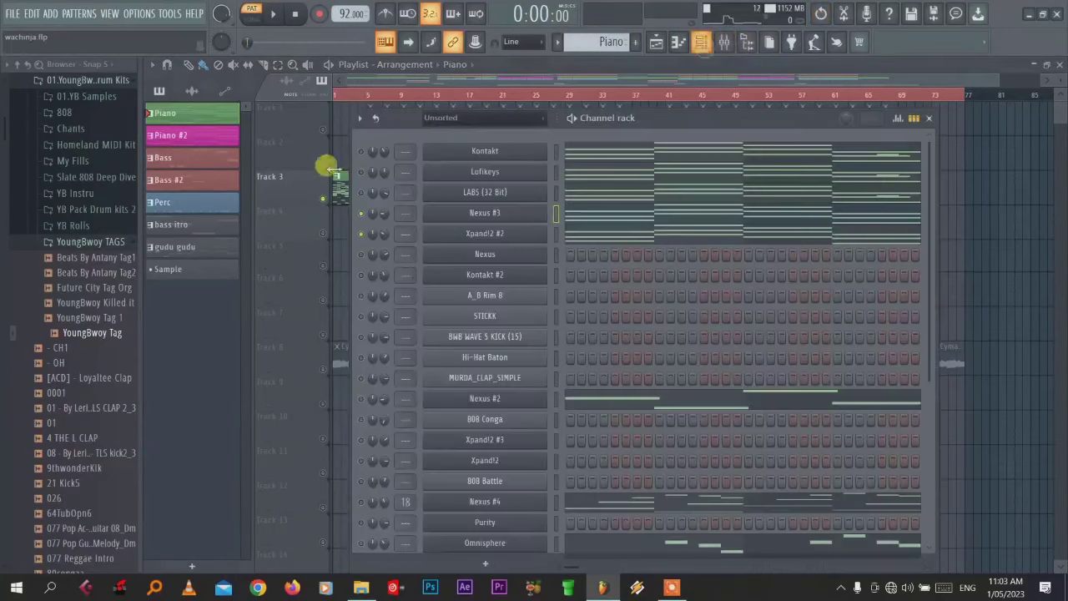
right_click(361, 234)
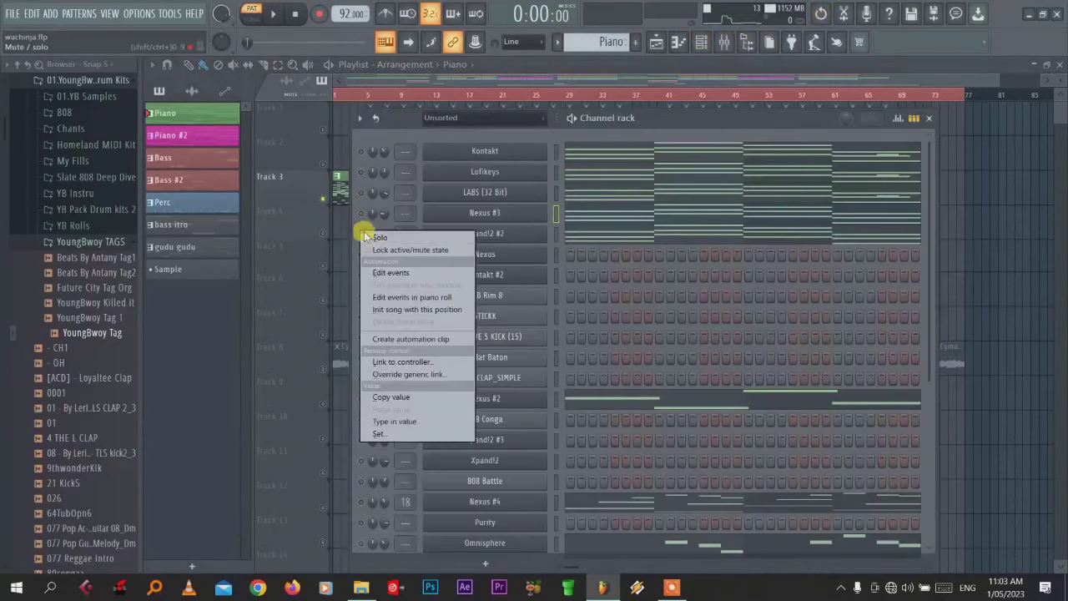